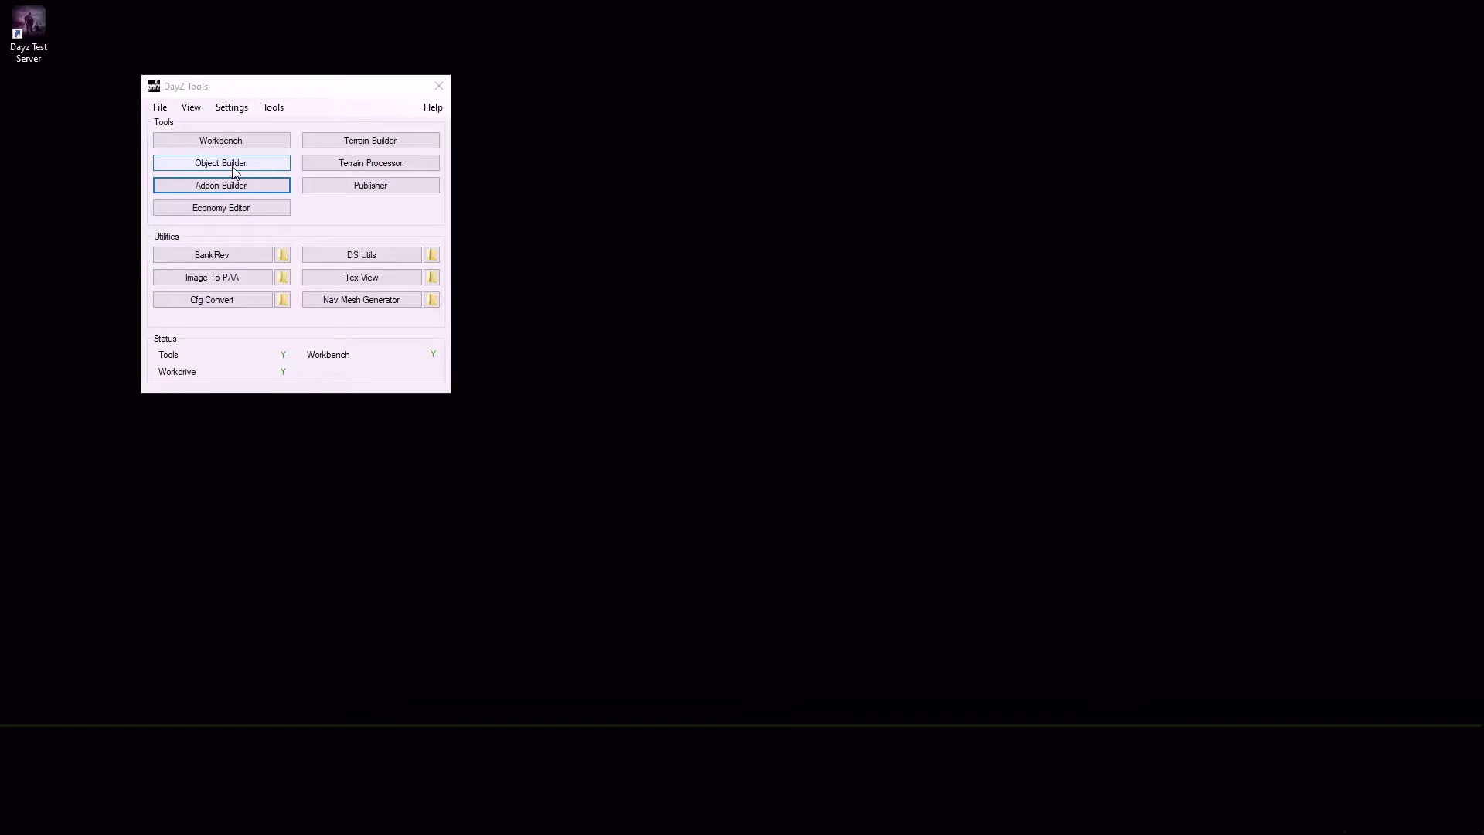
Step: Launch Object Builder from the Tools section of the DayZ Tools launcher
click(212, 188)
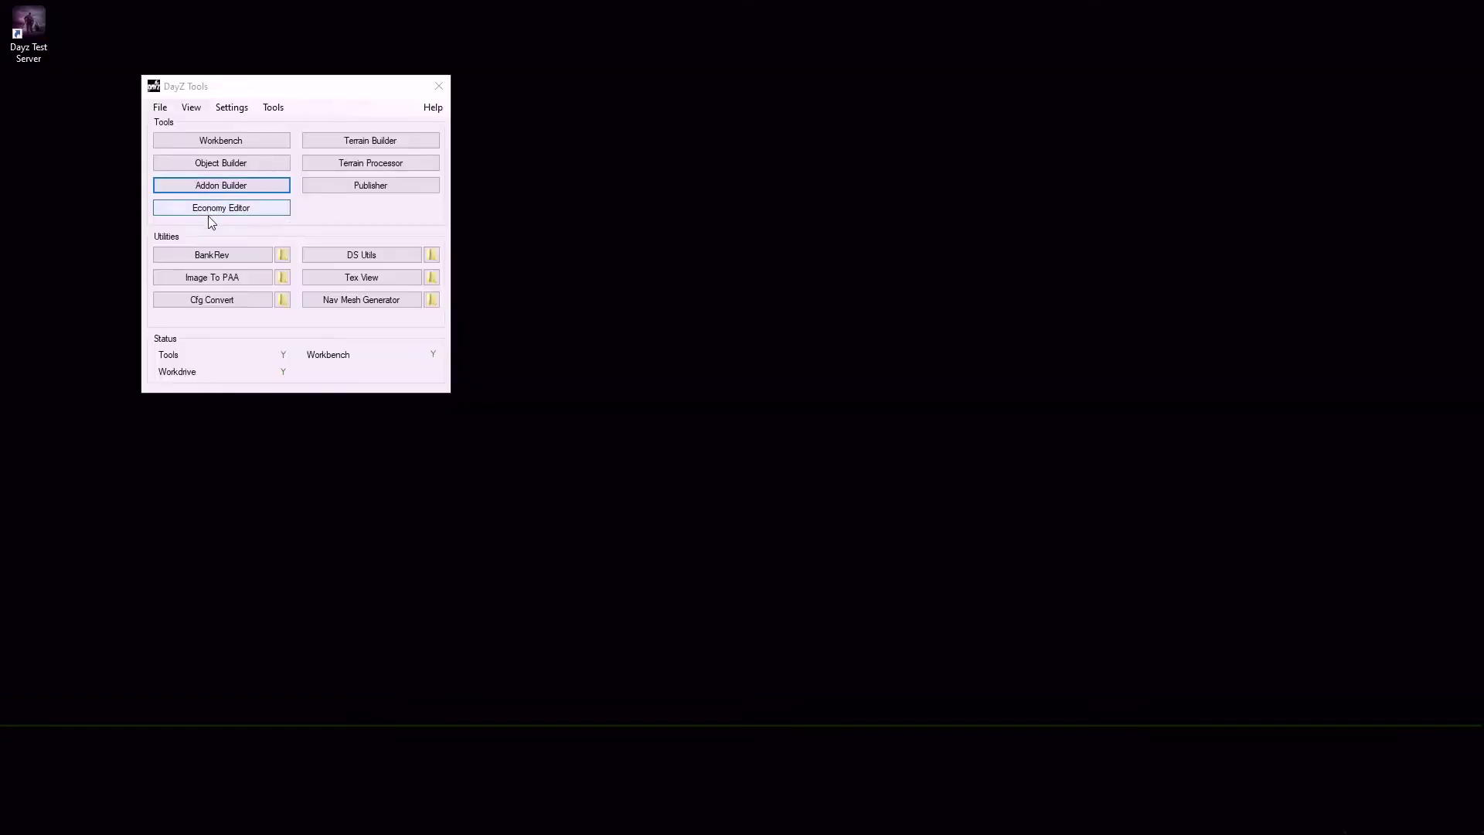
click(214, 165)
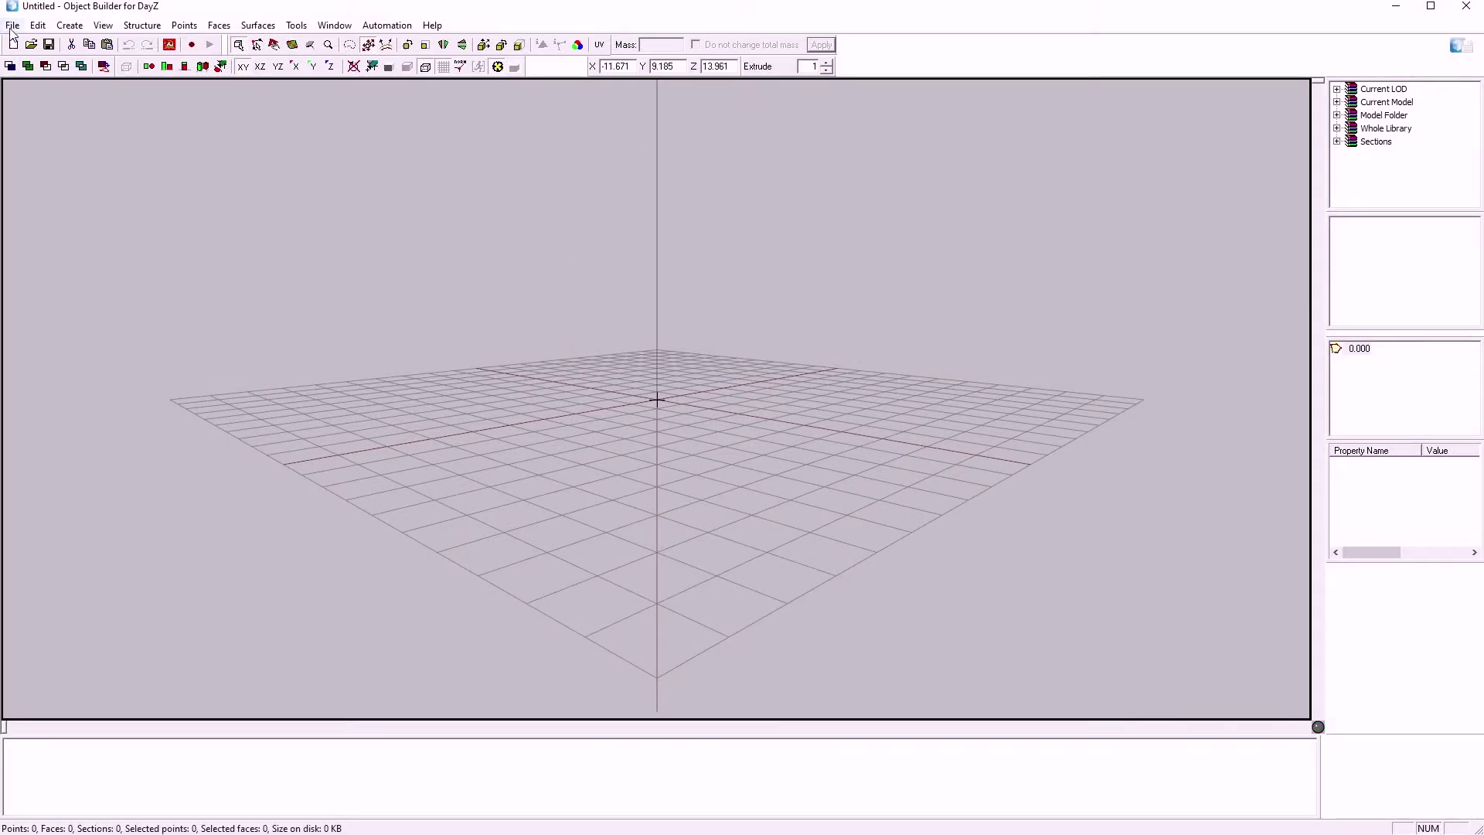
Step: Load the recent Spur_WonkyTrolley.p3d model and look over the Window menu options
click(13, 26)
click(74, 242)
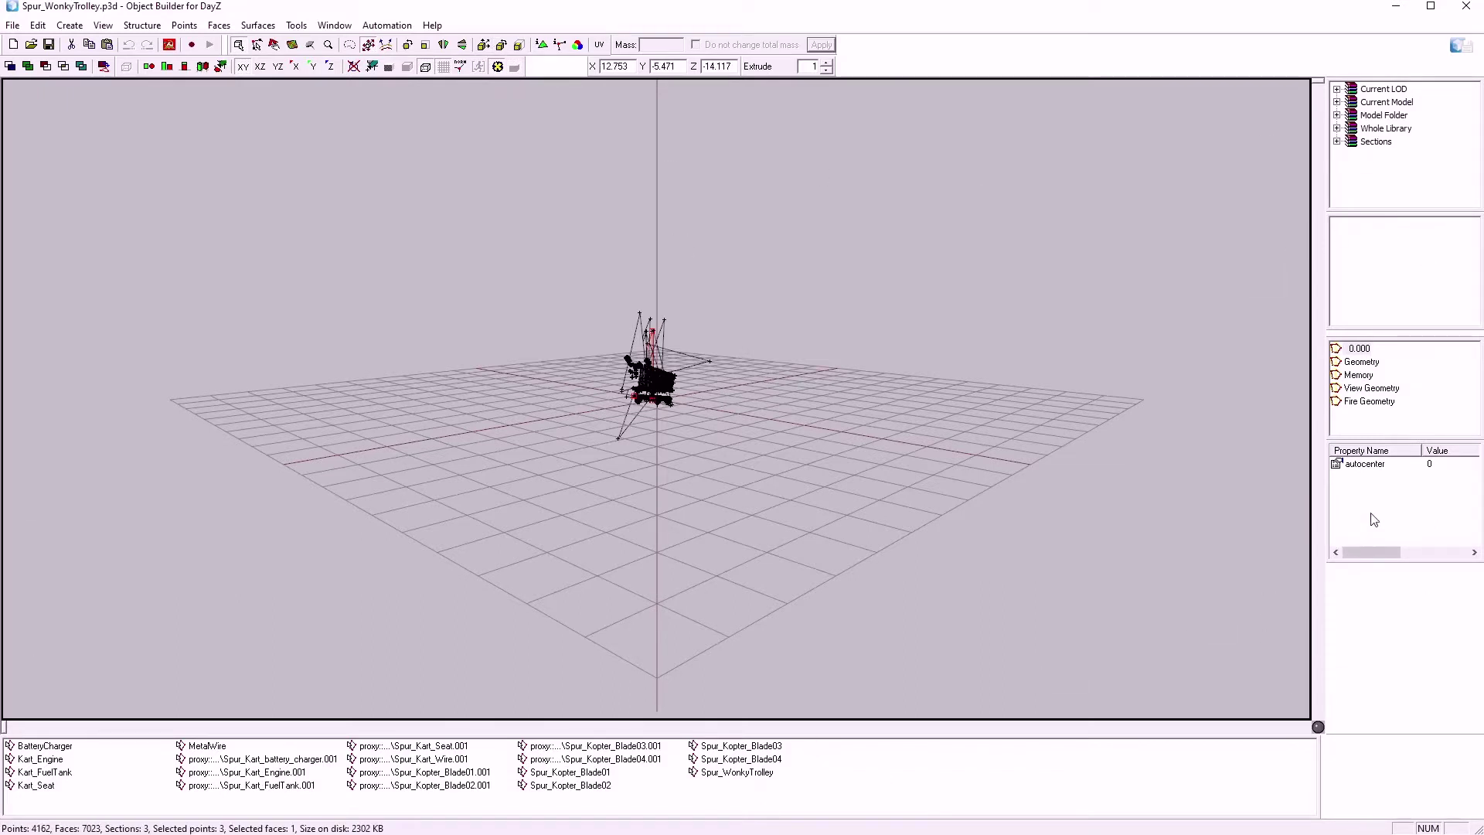
click(335, 24)
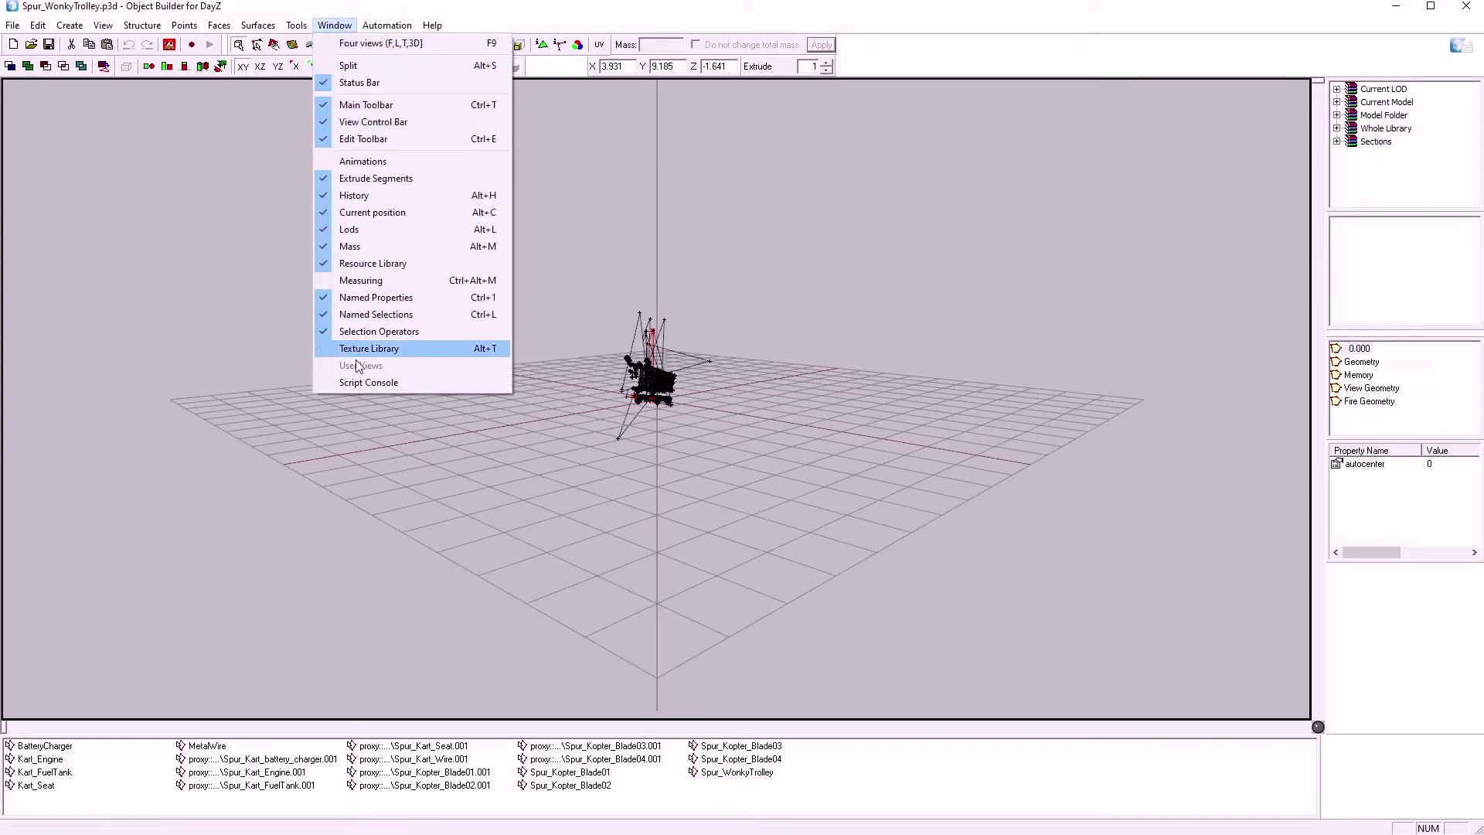
click(1389, 346)
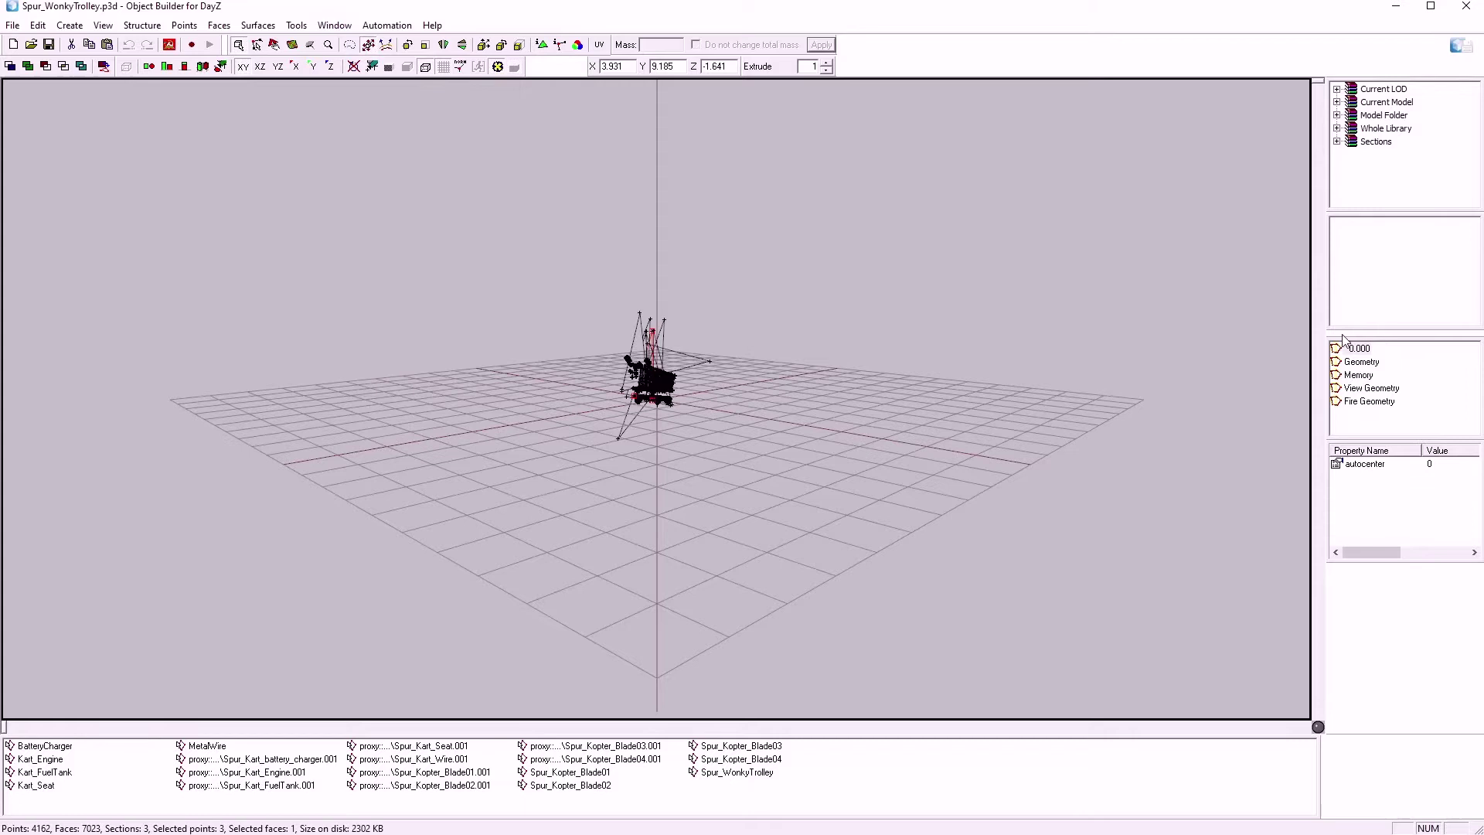
Step: Float the LOD list out, dock it back into the side panel, and zoom the 3D view
drag(1343, 339, 1106, 324)
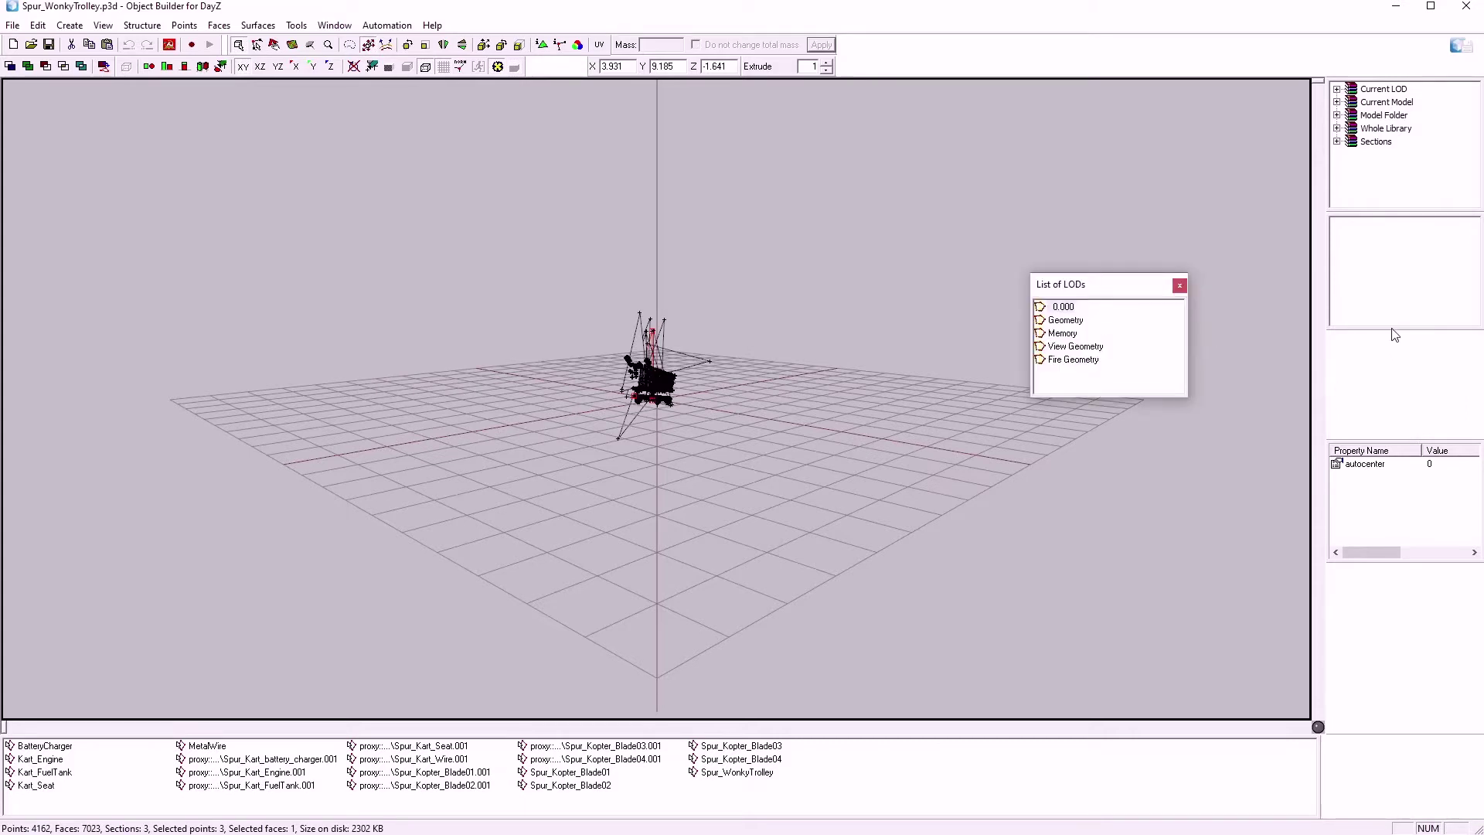
drag(1397, 335, 1409, 355)
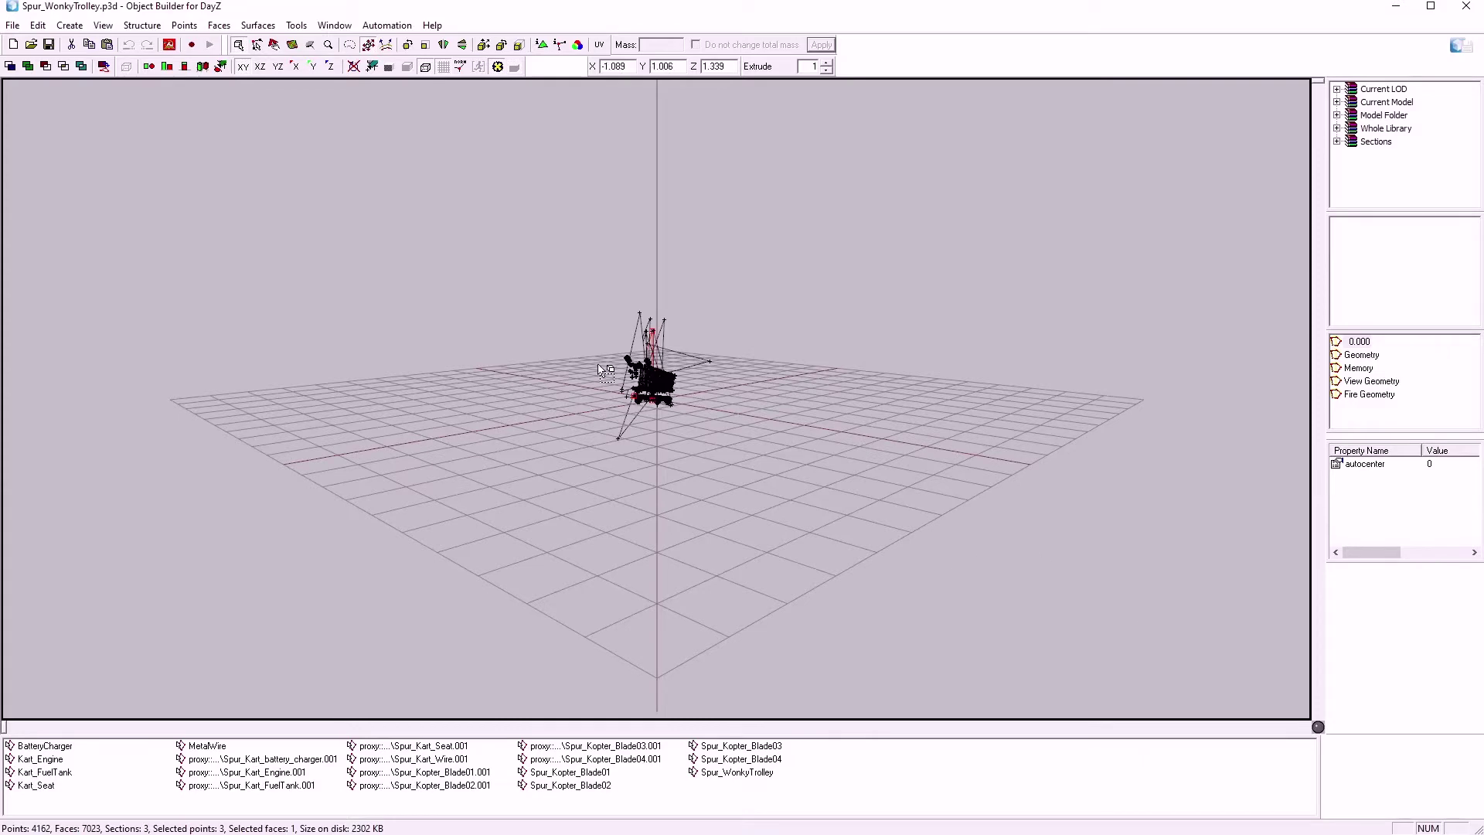
scroll(541, 324, down, 1)
scroll(549, 324, up, 2)
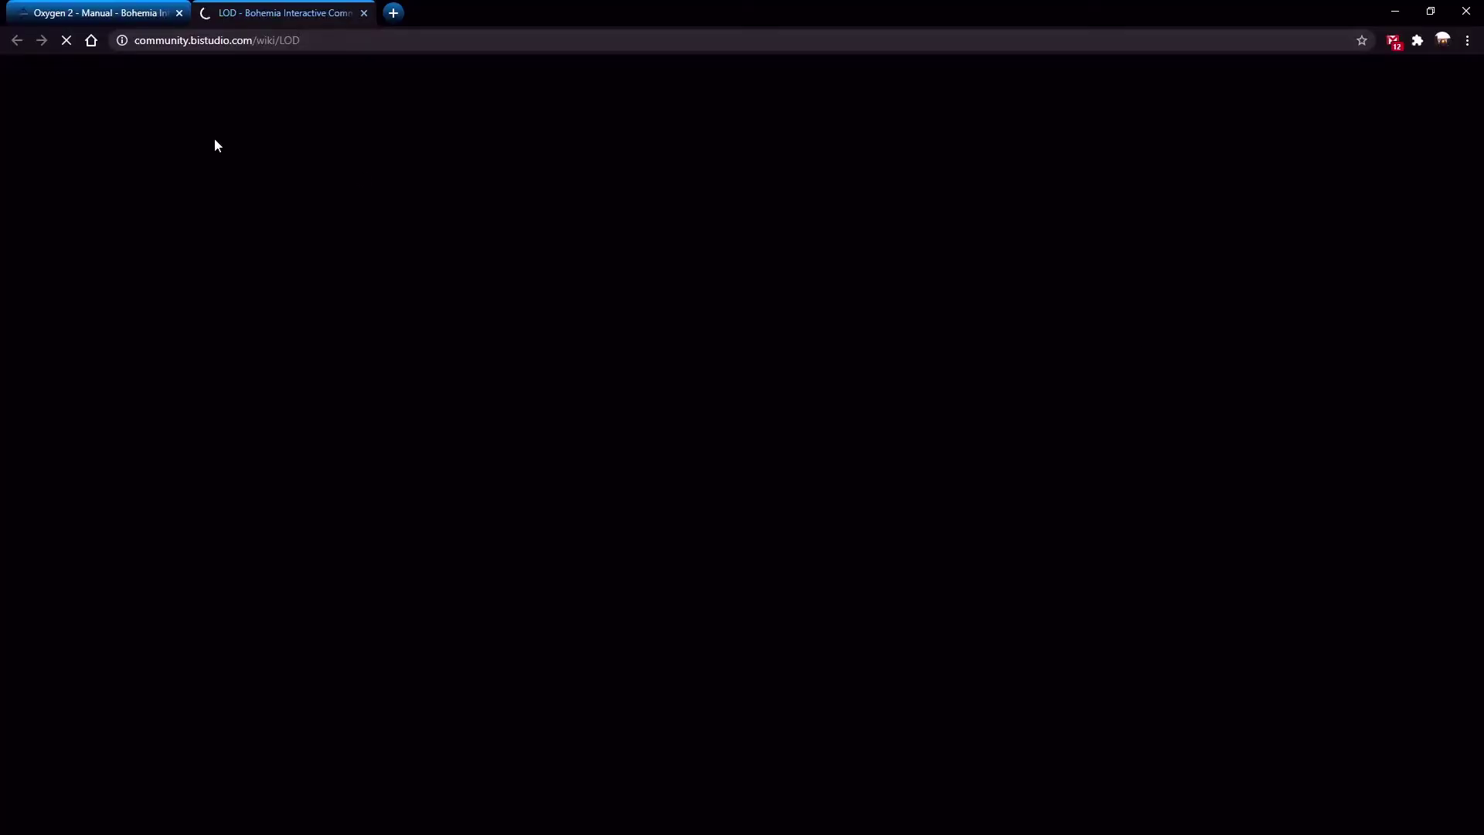
Step: Bring up the Oxygen 2 - Manual wiki page and scroll through its Basic setup and Buldozer startup sections
click(96, 13)
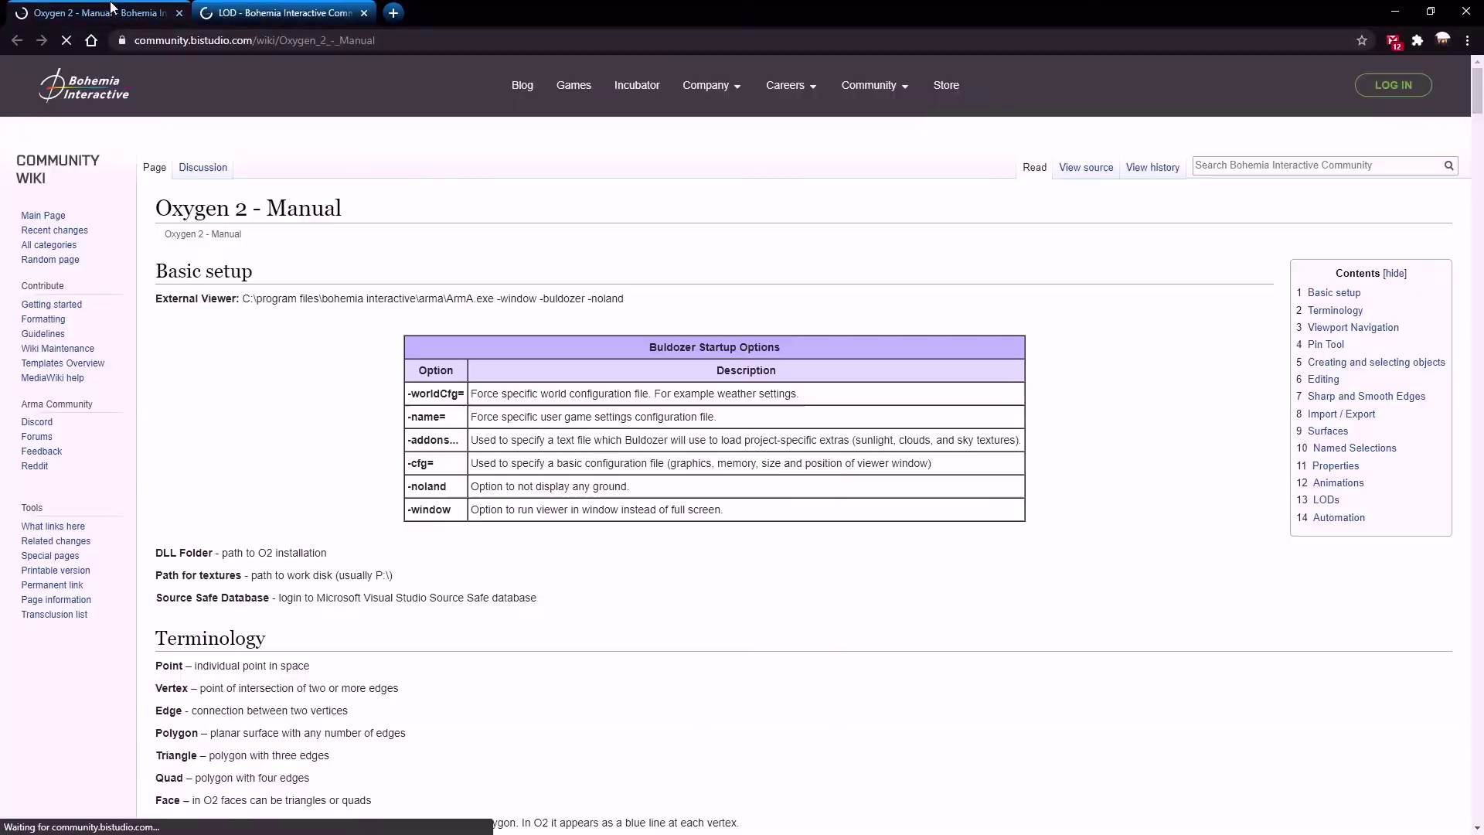
scroll(202, 207, down, 10)
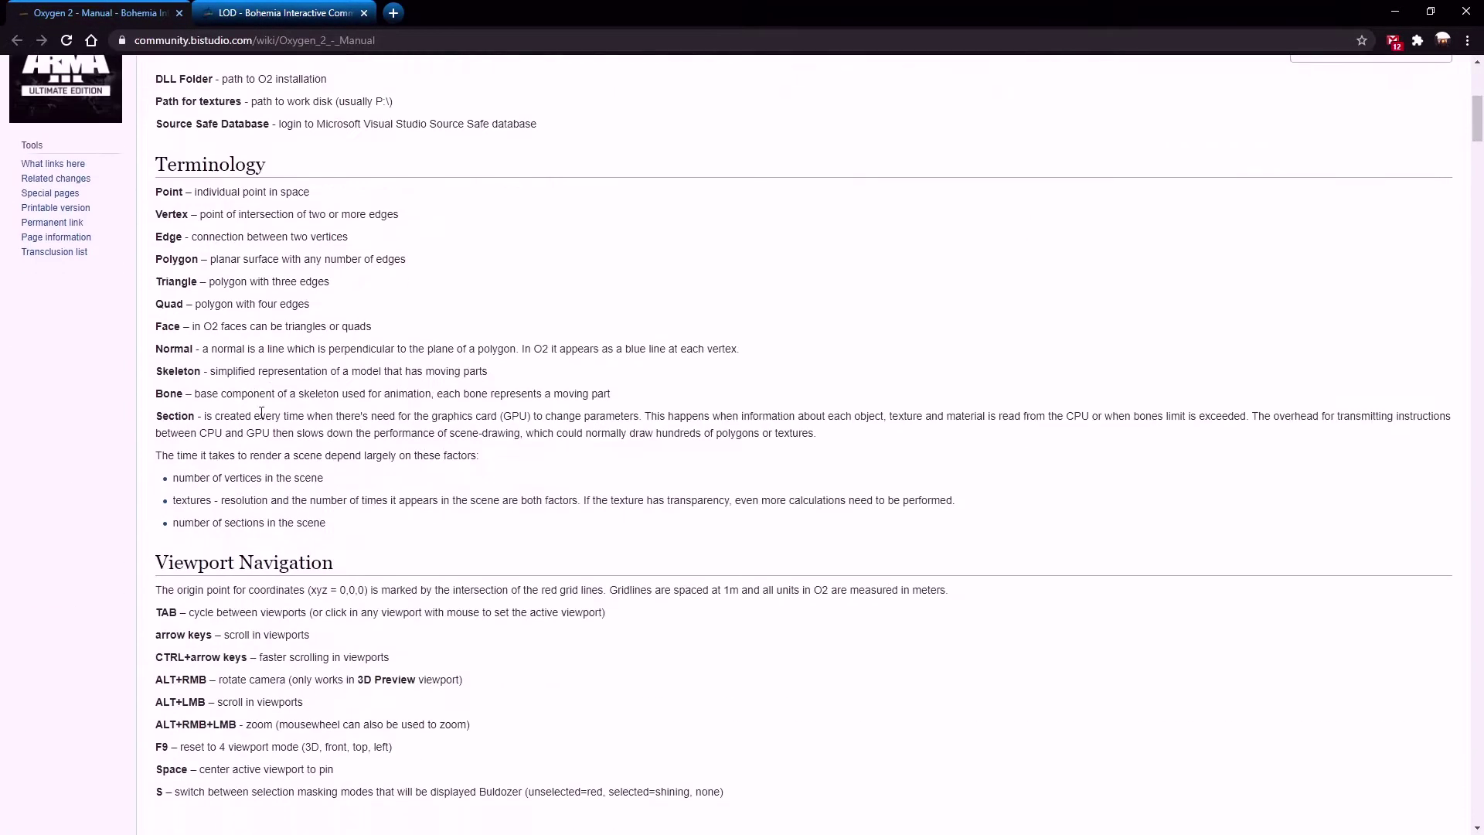
scroll(249, 464, down, 10)
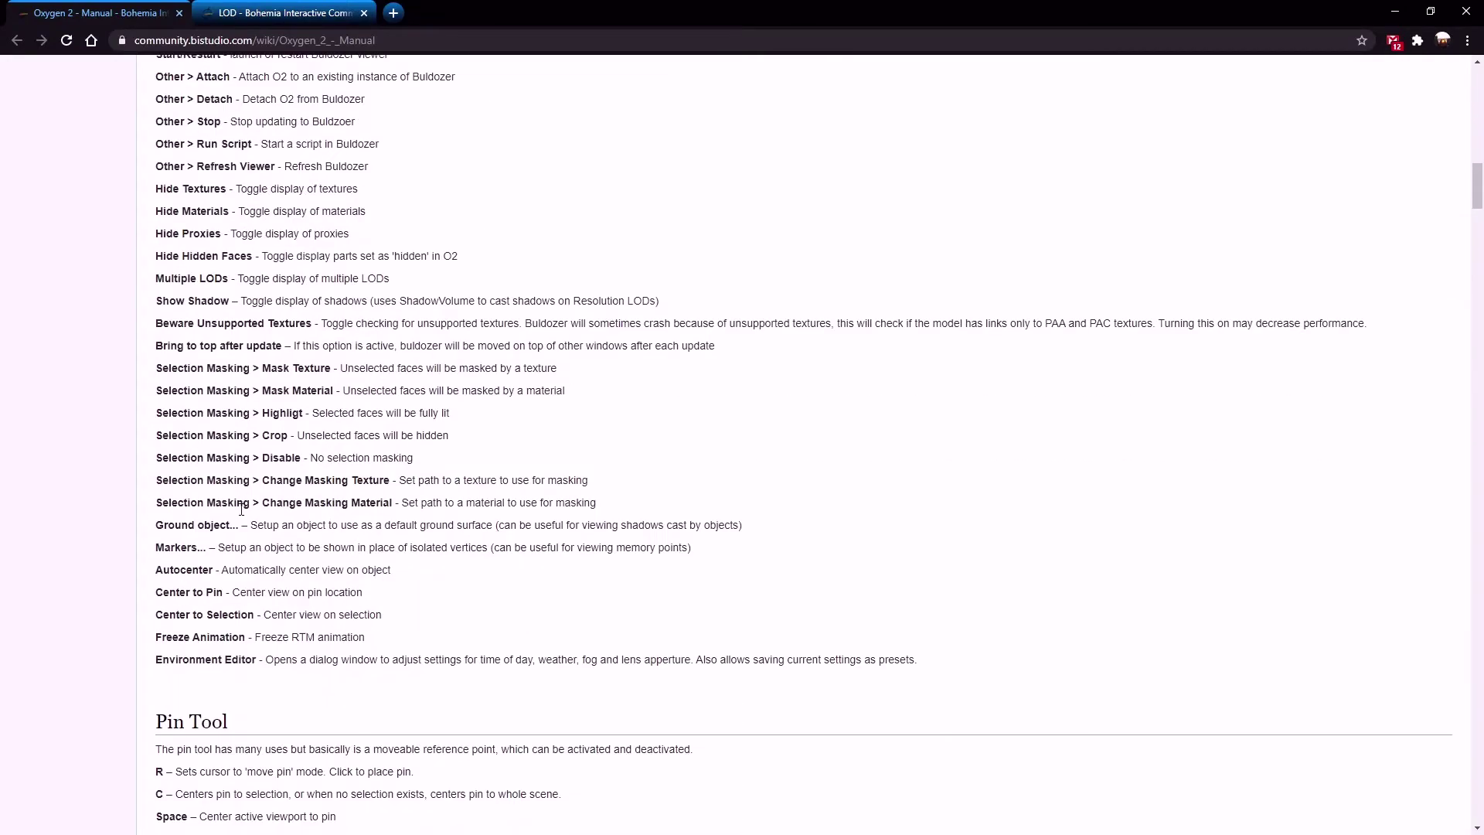
scroll(258, 551, up, 13)
scroll(259, 551, up, 7)
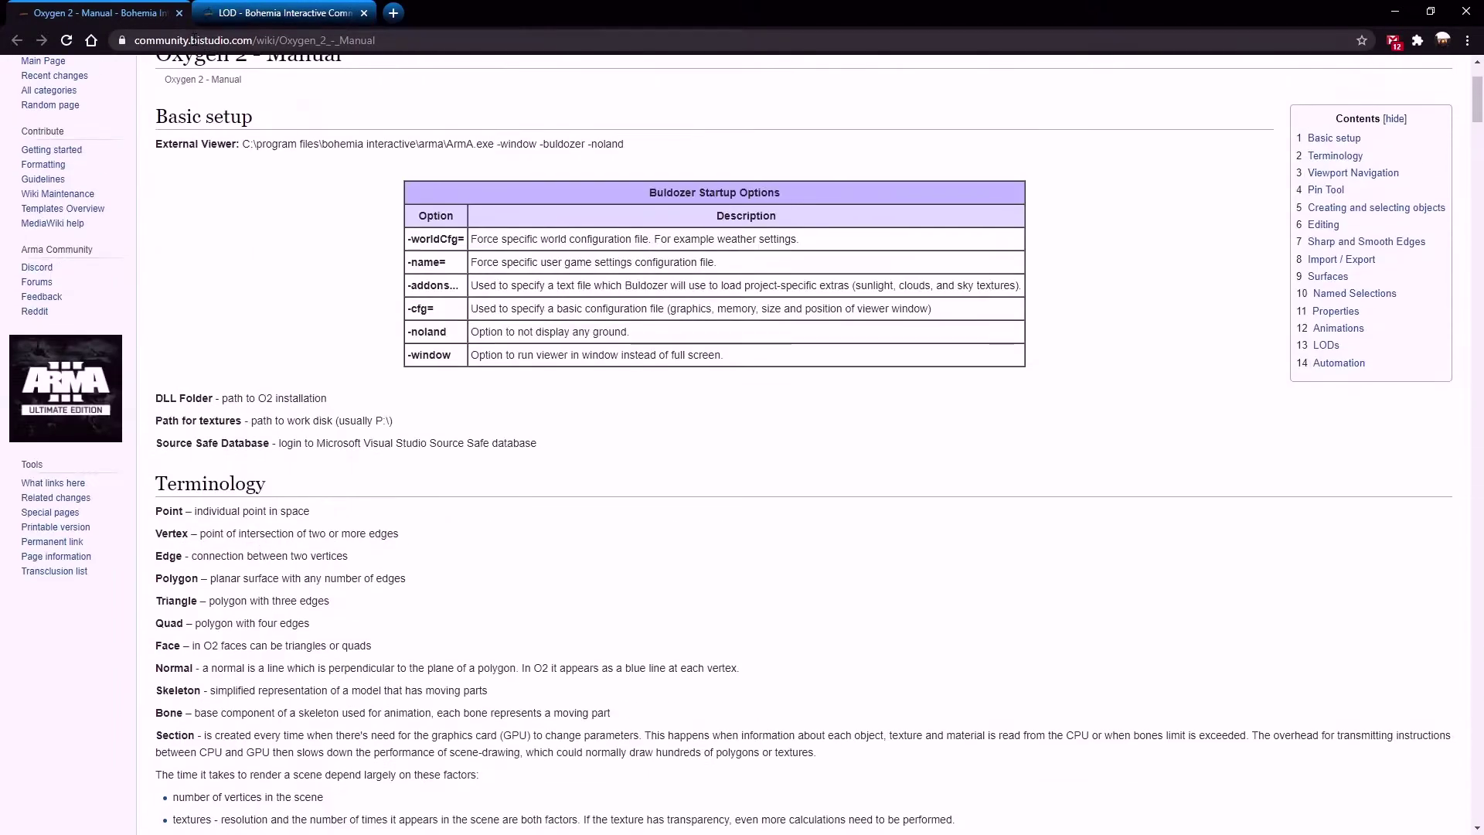
click(421, 42)
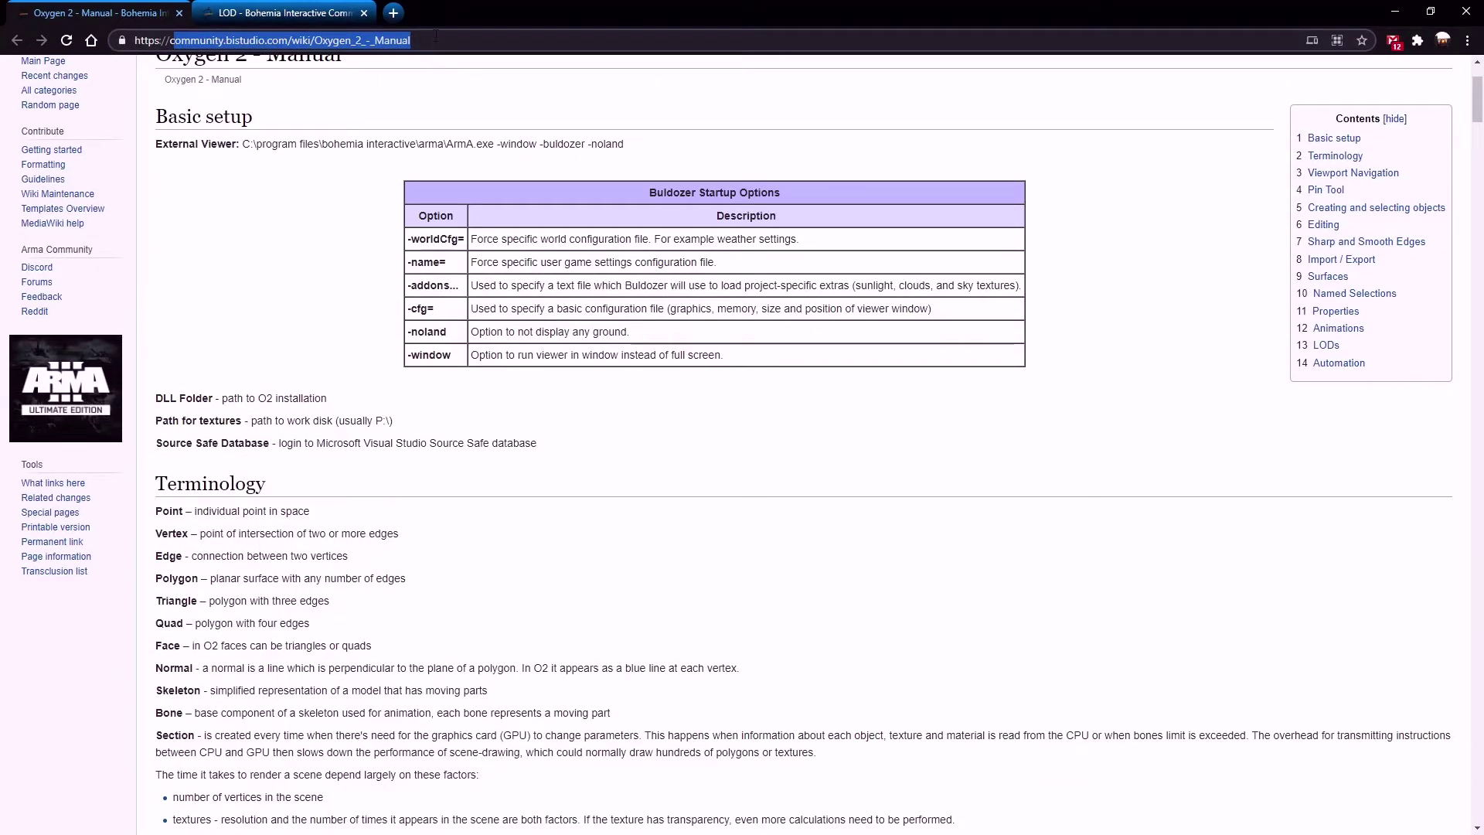
click(435, 36)
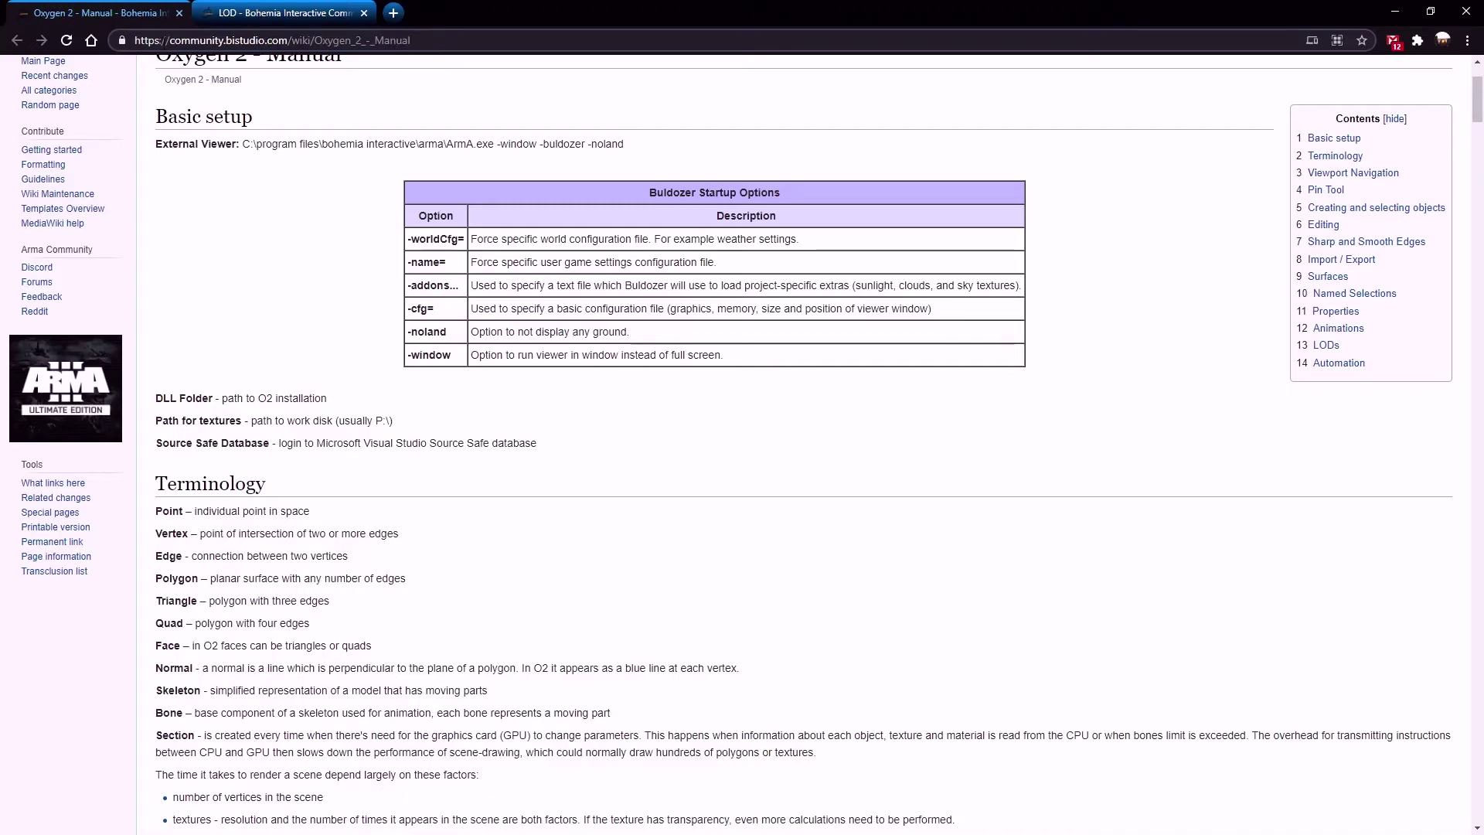
scroll(344, 163, down, 20)
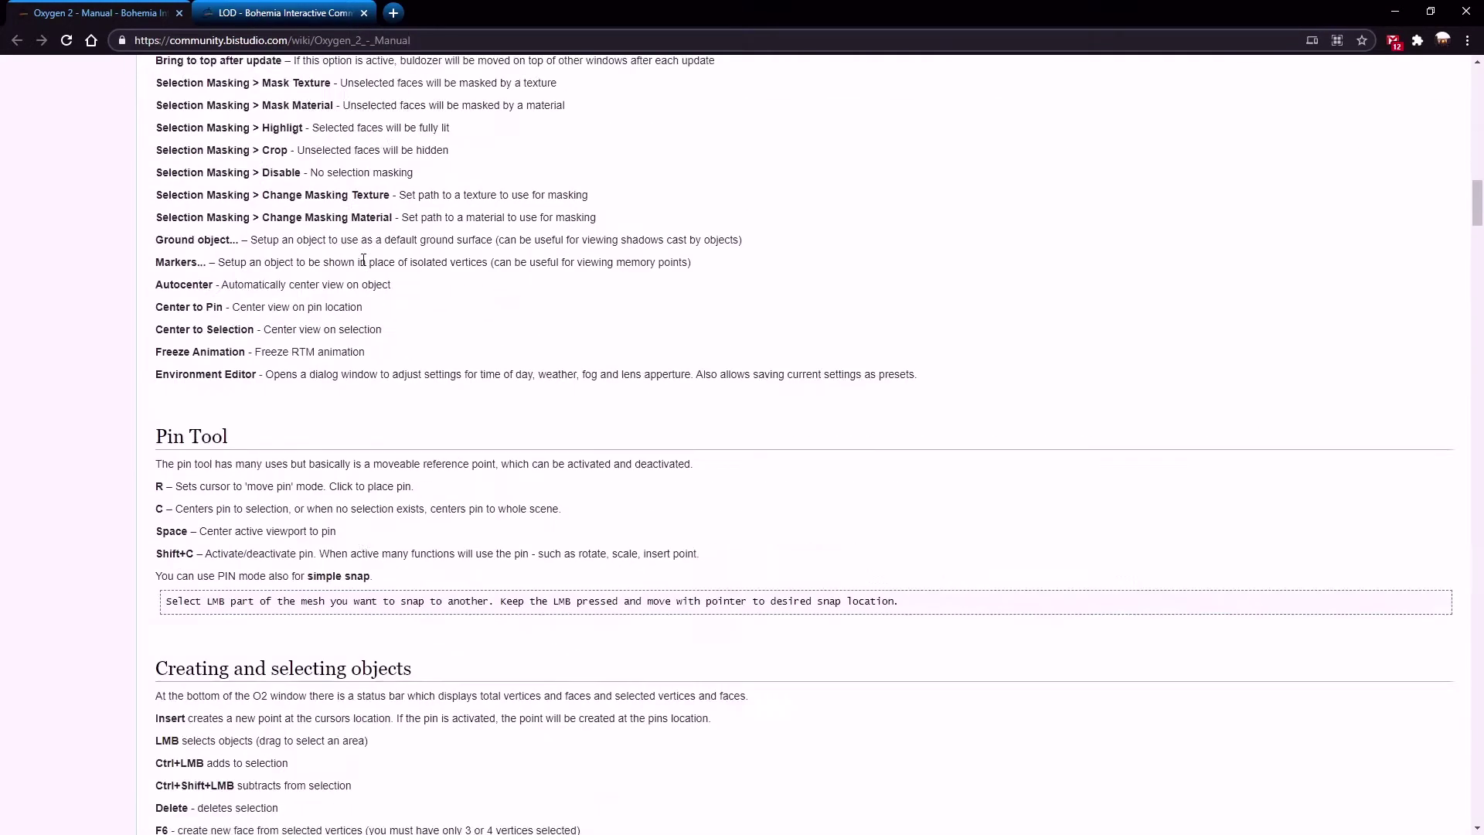
scroll(360, 360, up, 18)
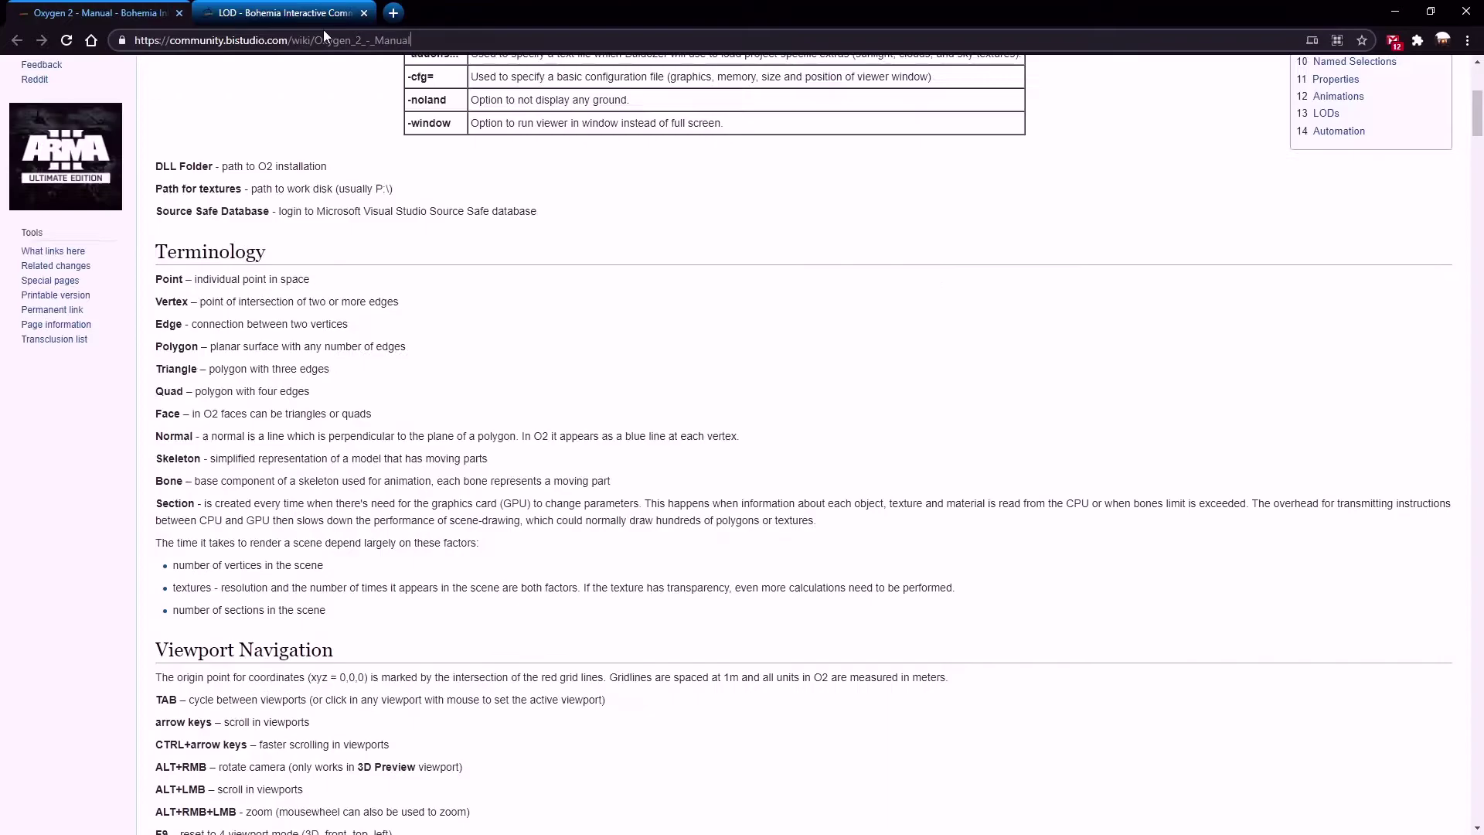
Step: Read through the LOD wiki page, marking the Roadway and Paths headings, then return to Object Builder
click(244, 14)
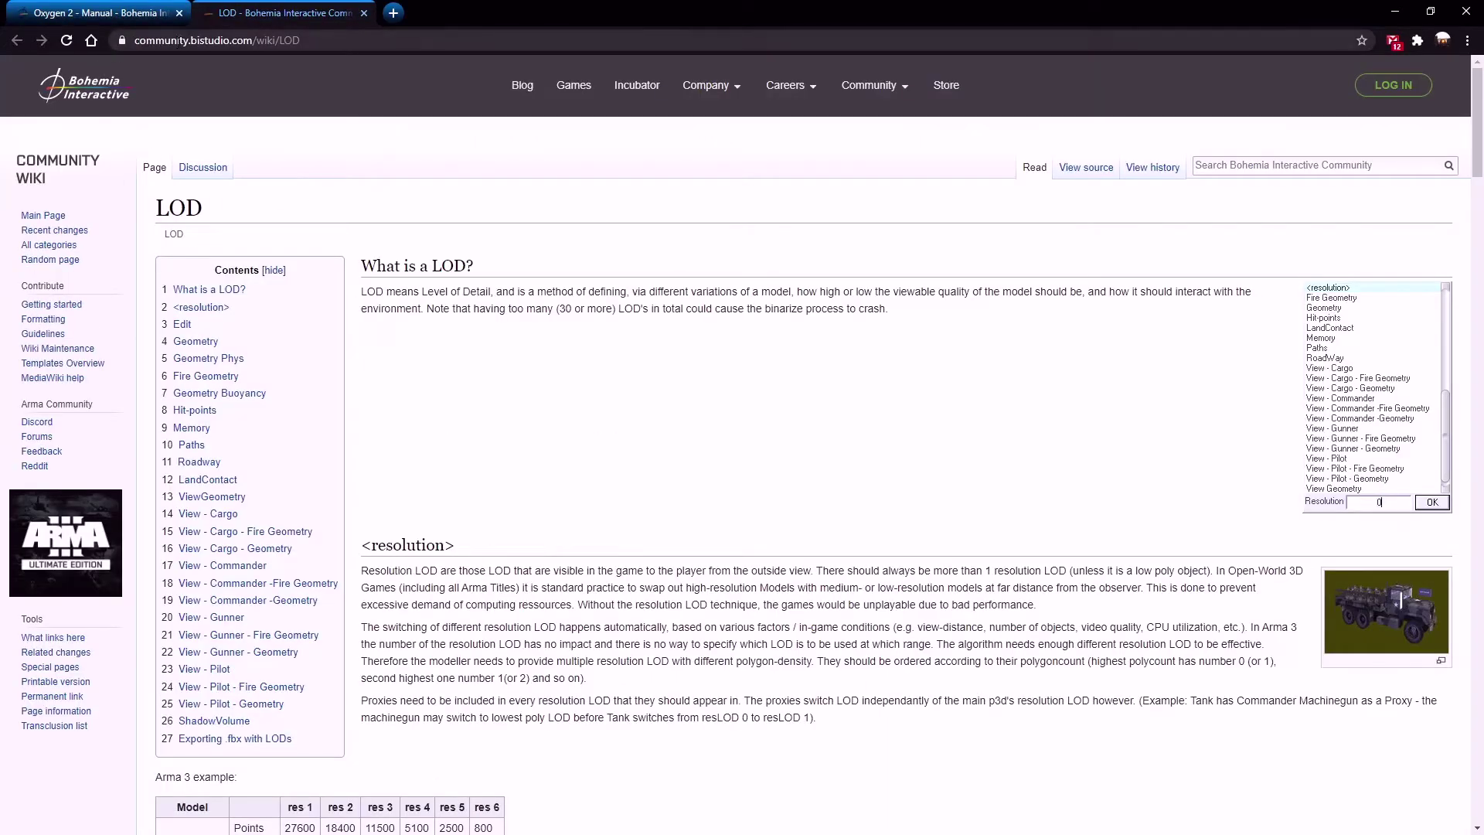
scroll(389, 315, down, 20)
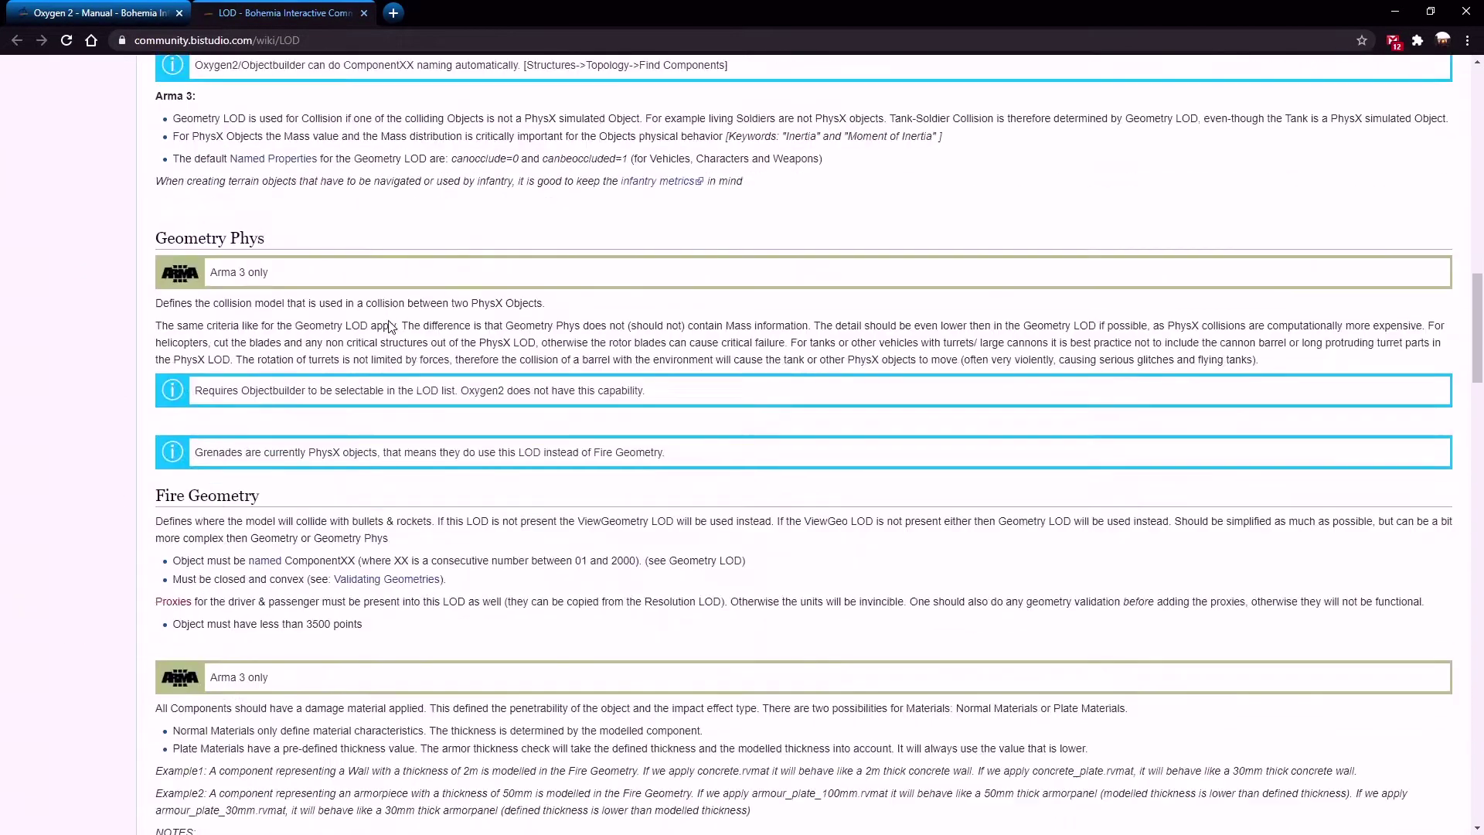
scroll(389, 314, down, 6)
double_click(230, 407)
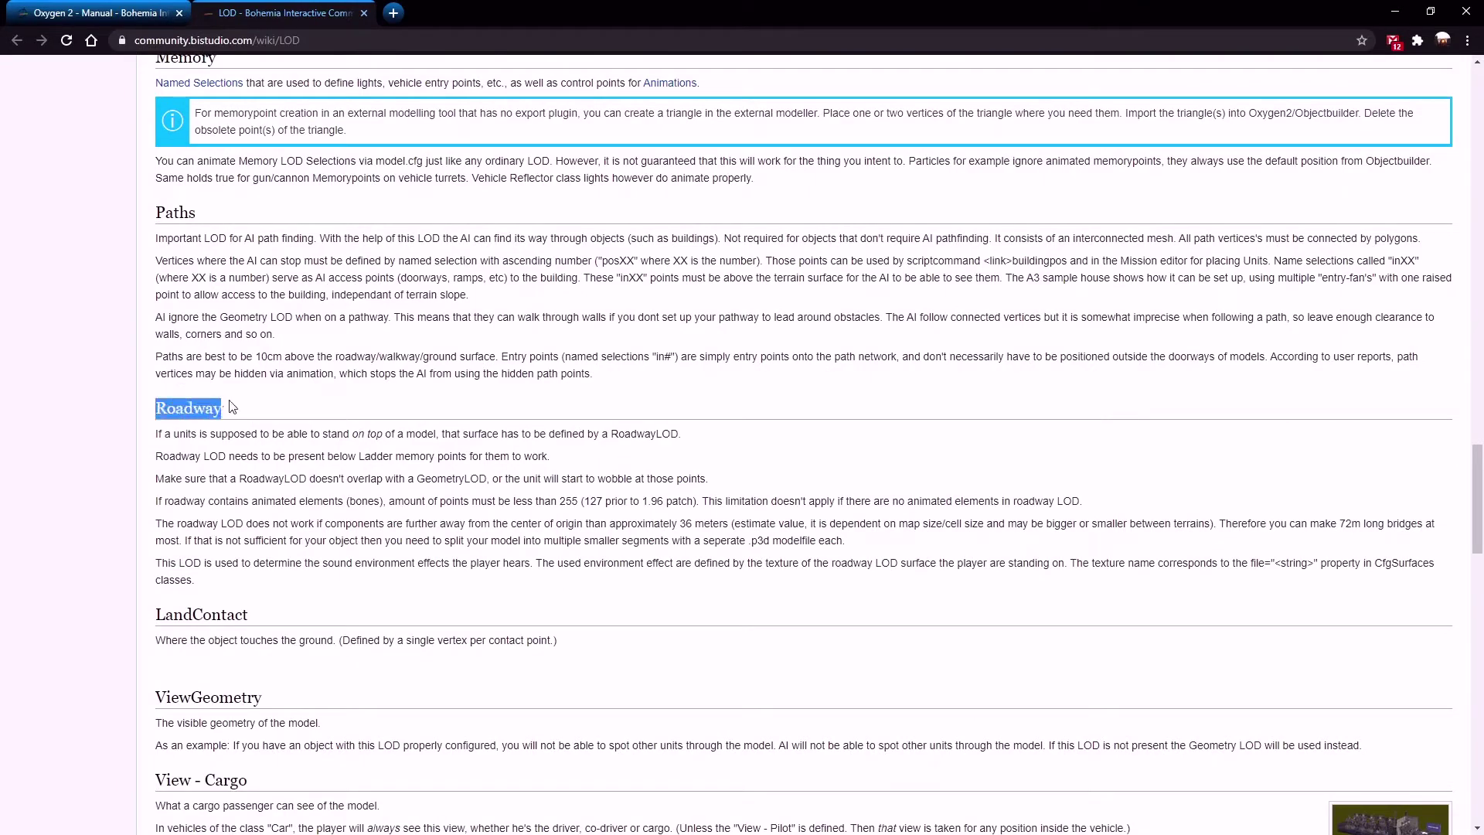
double_click(175, 211)
scroll(298, 278, up, 7)
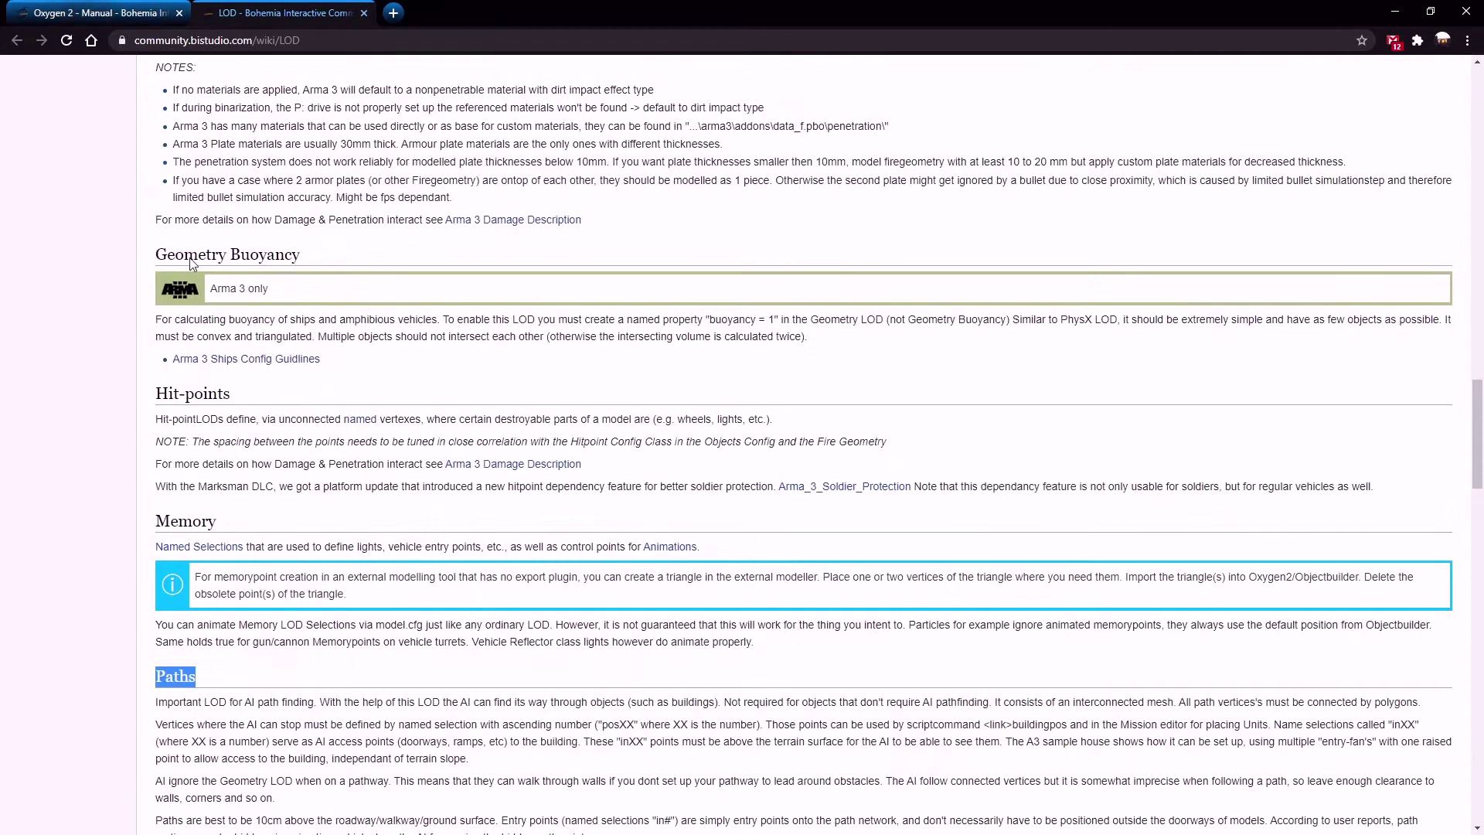
scroll(433, 181, up, 2)
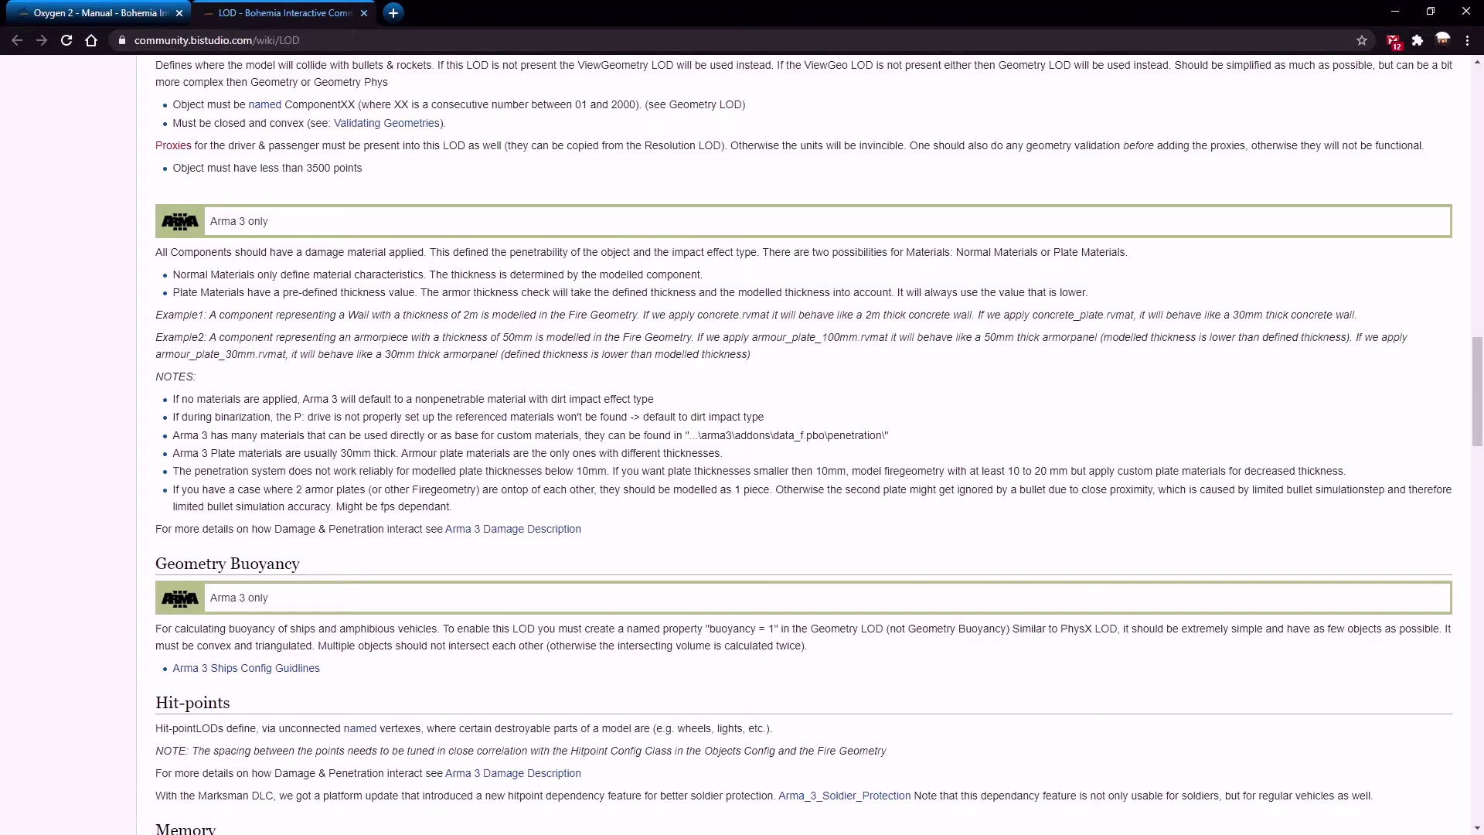
key(alt+Tab)
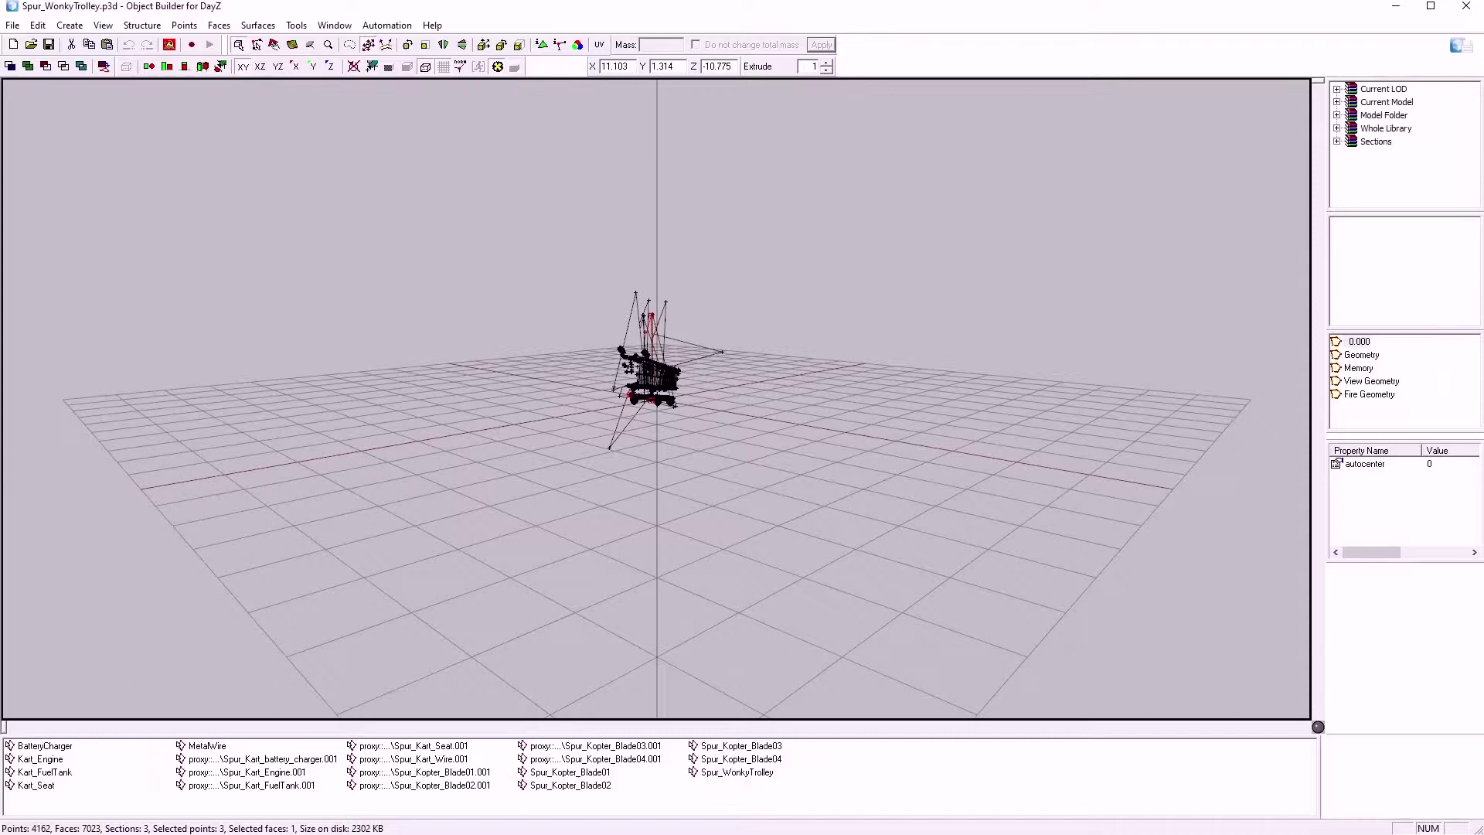
Step: Review the enlarged Config options, including background LOD in 3D/UV, Direct3D on and P:\ textures, then confirm with OK
click(16, 27)
mouse_move(35, 28)
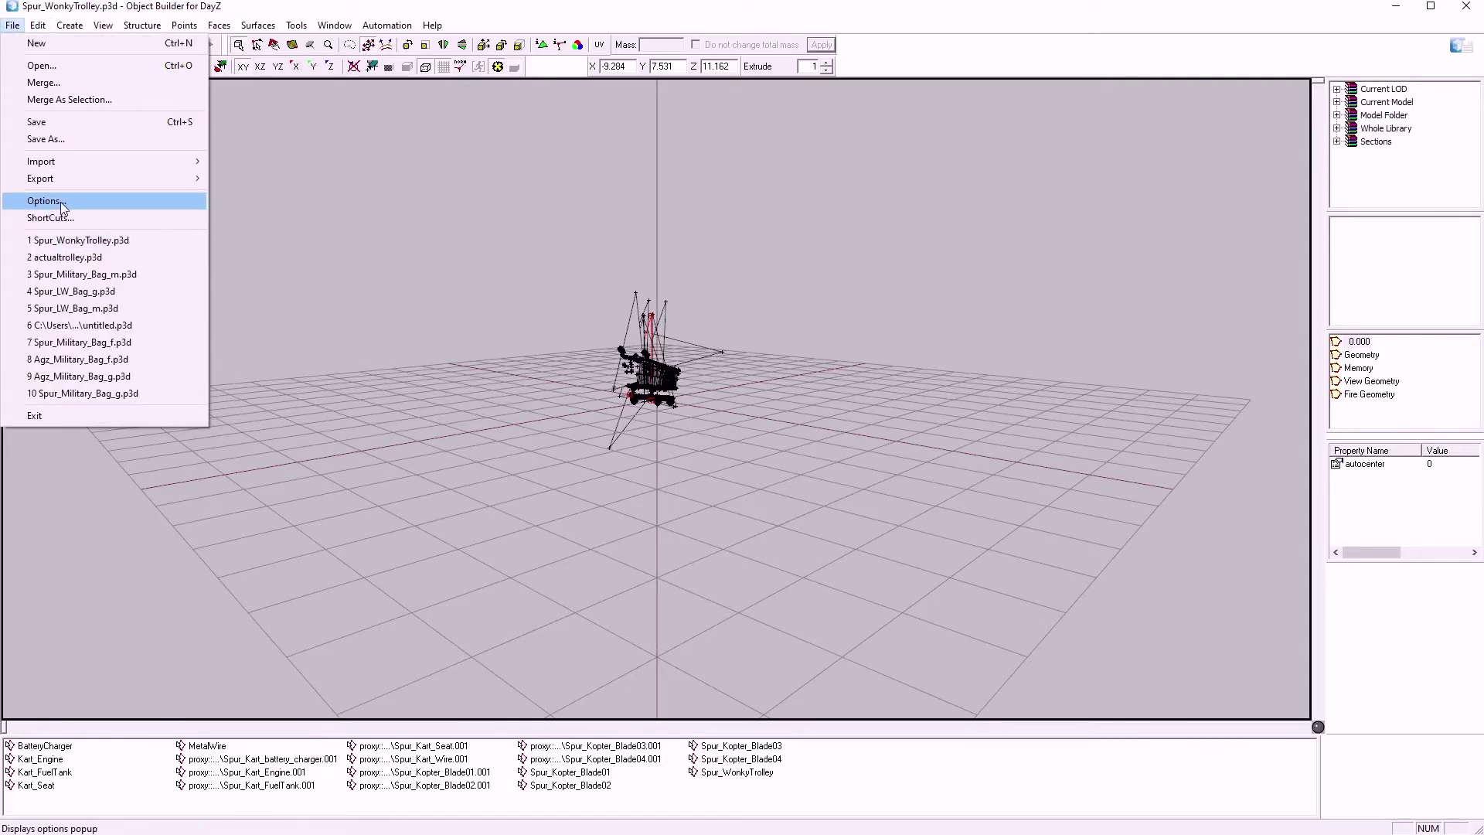
click(54, 202)
drag(765, 318, 531, 155)
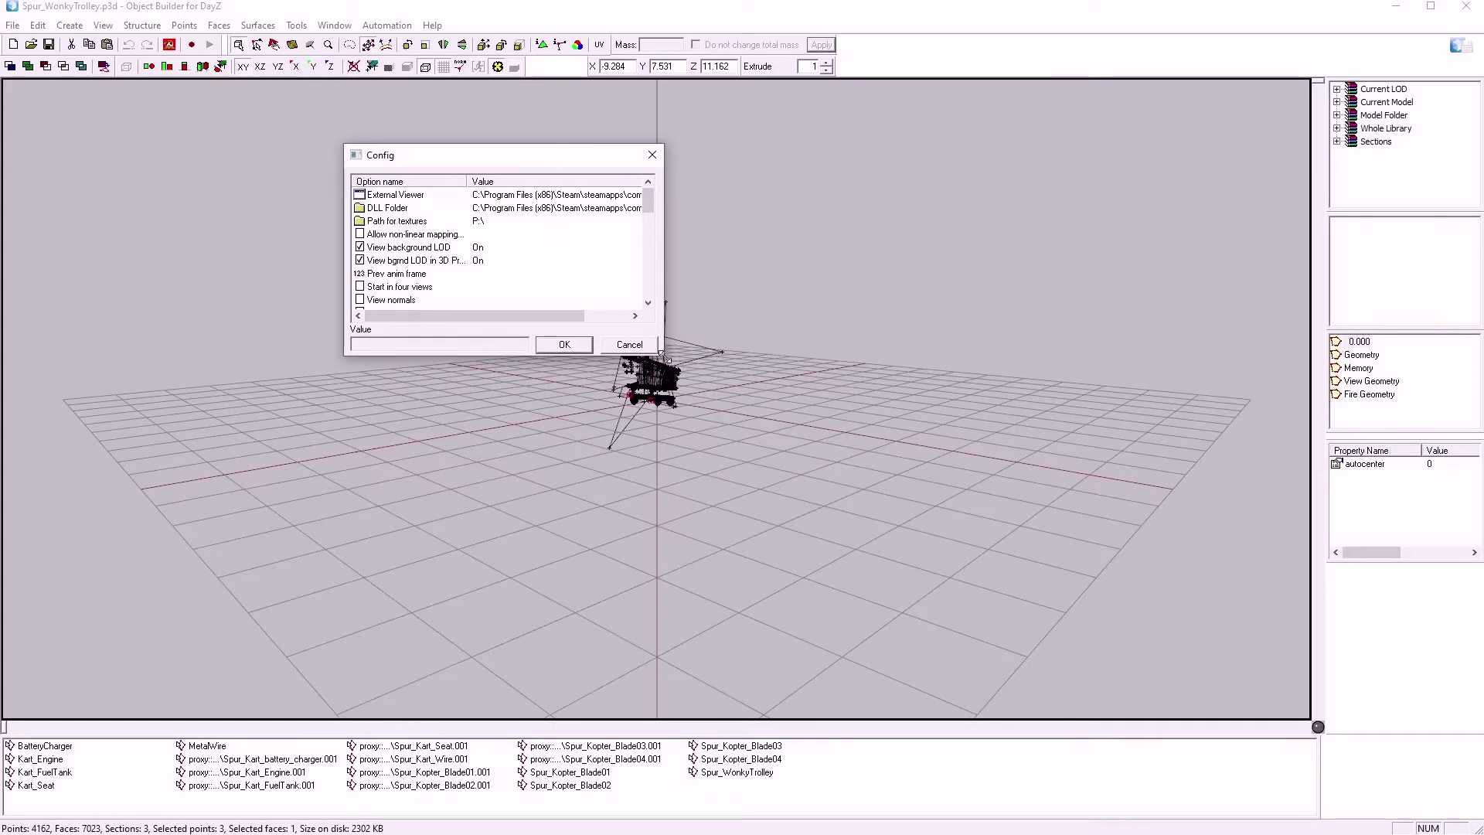
drag(663, 355, 1010, 719)
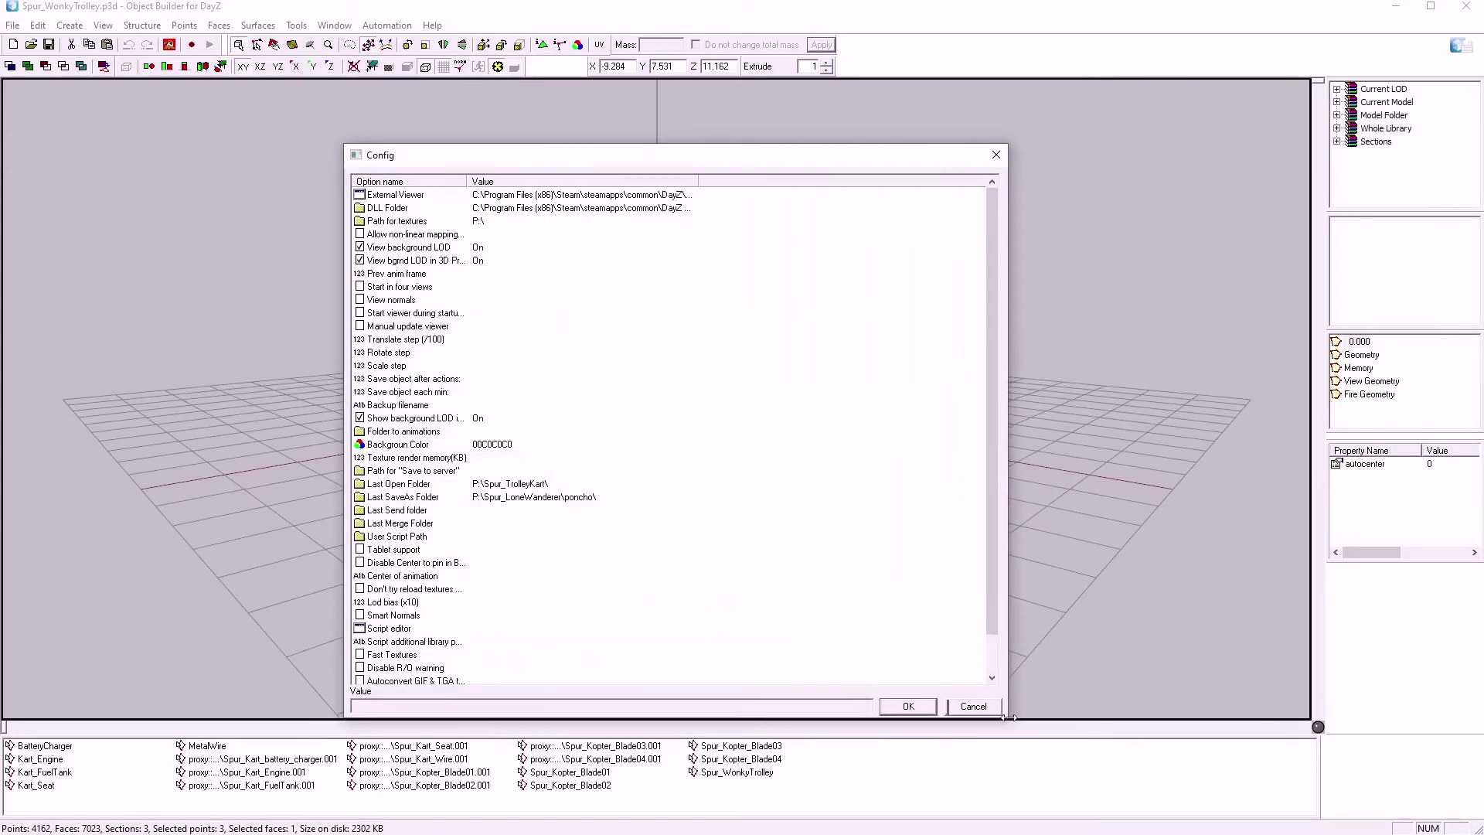
drag(987, 421, 1022, 589)
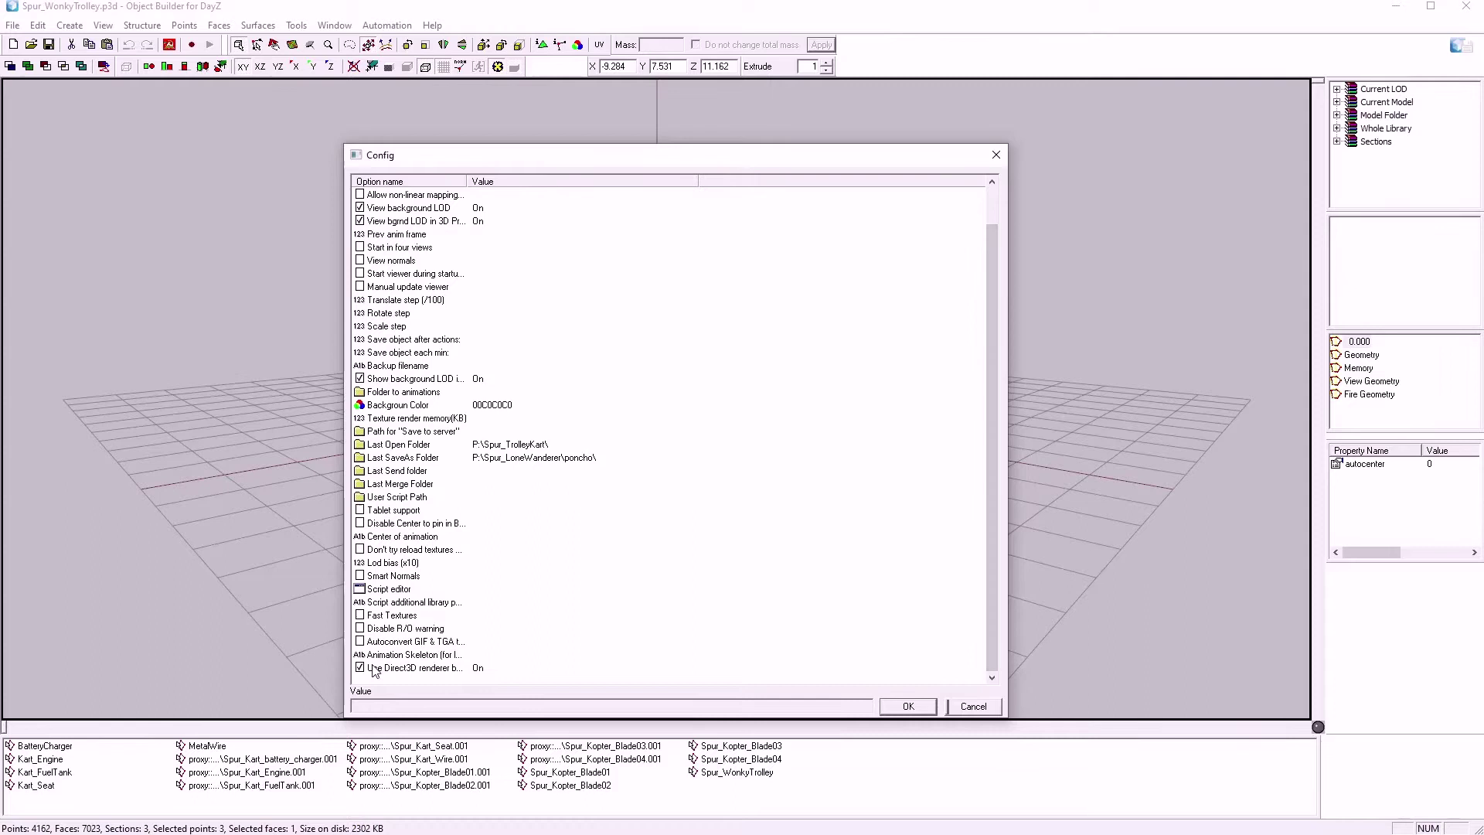
drag(466, 179, 642, 179)
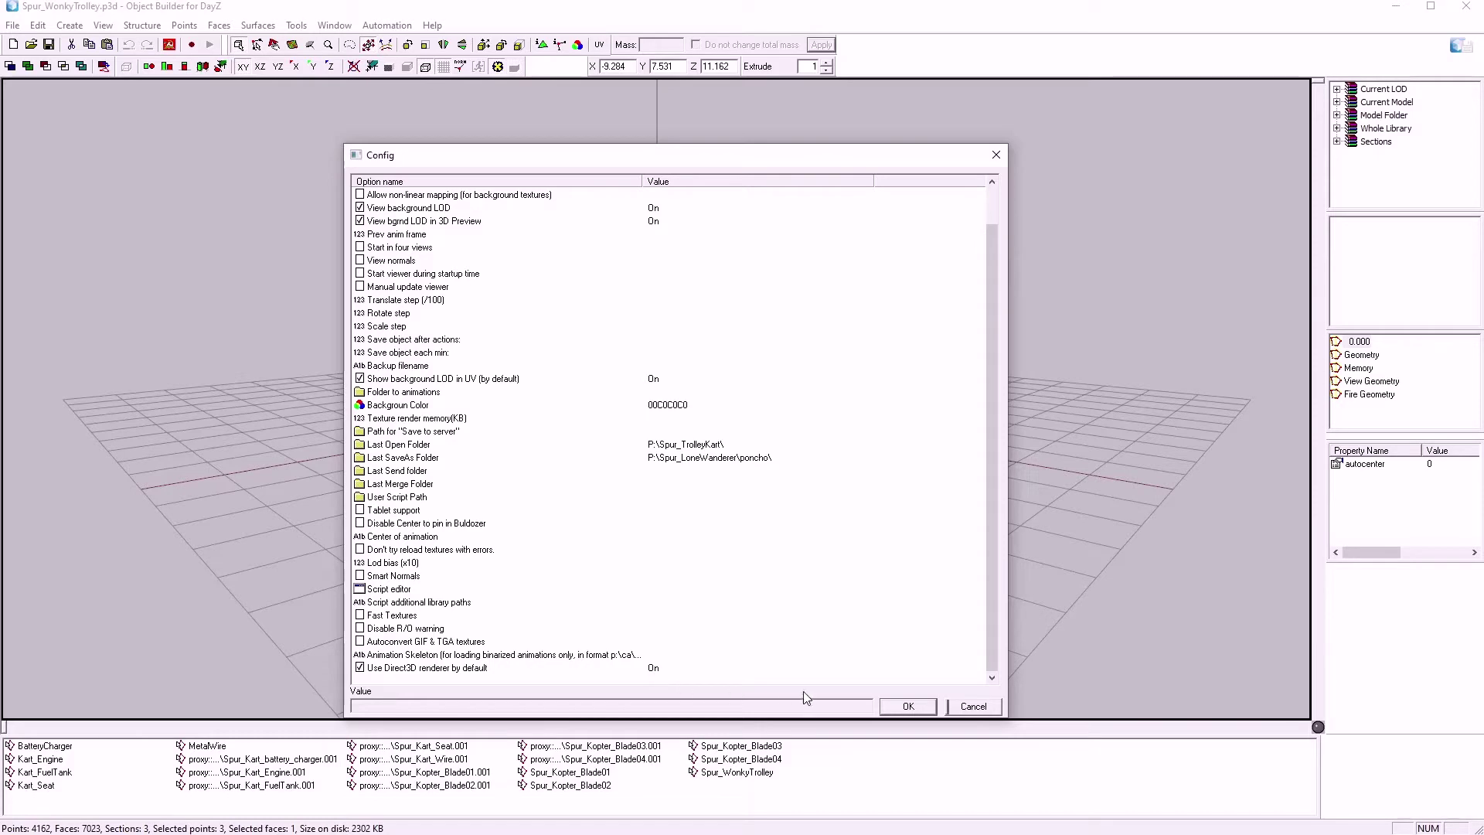
click(910, 710)
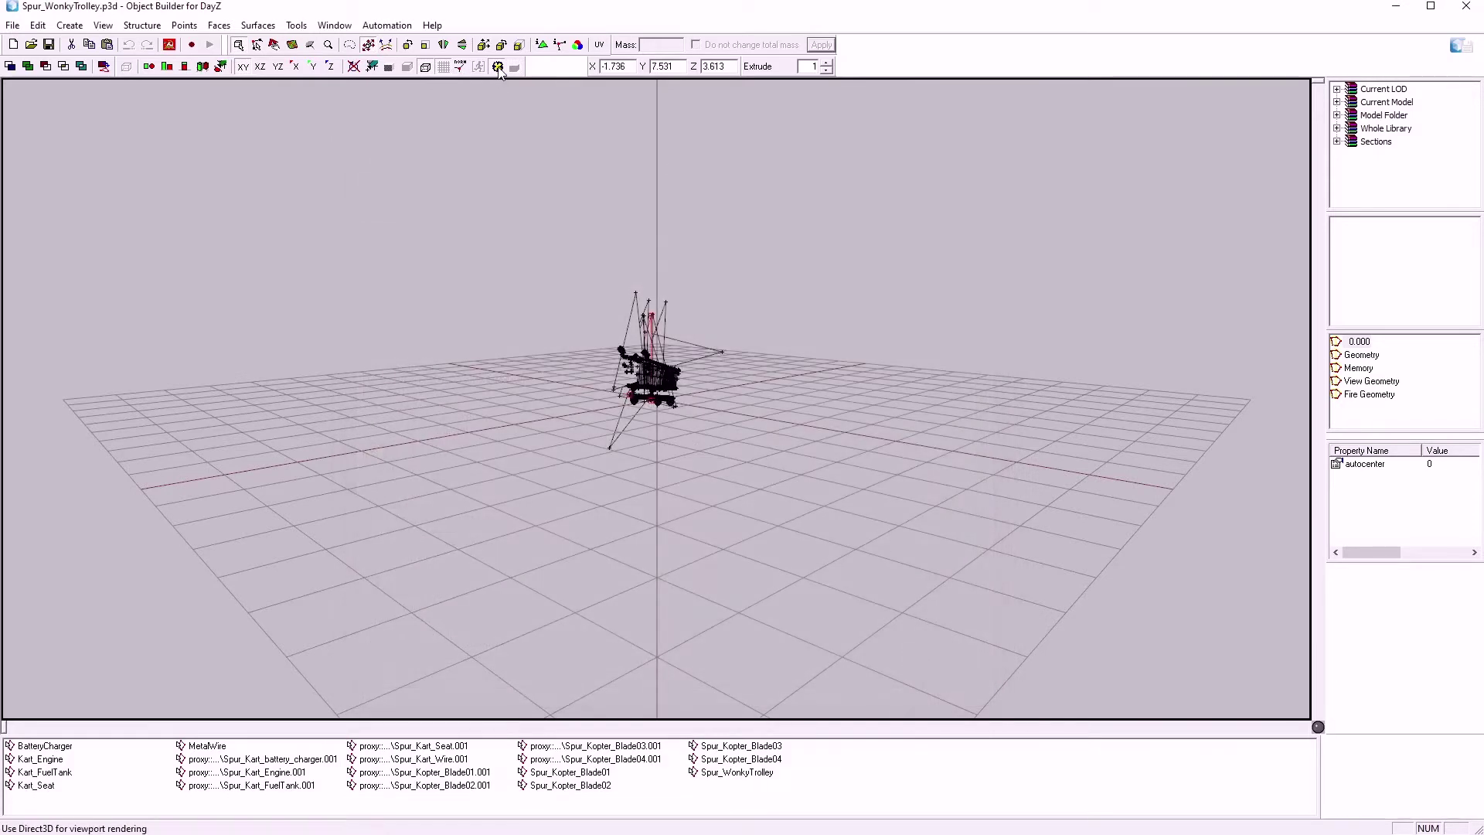
Step: Switch the viewport to Direct3D rendering and orbit around the trolley model
click(498, 67)
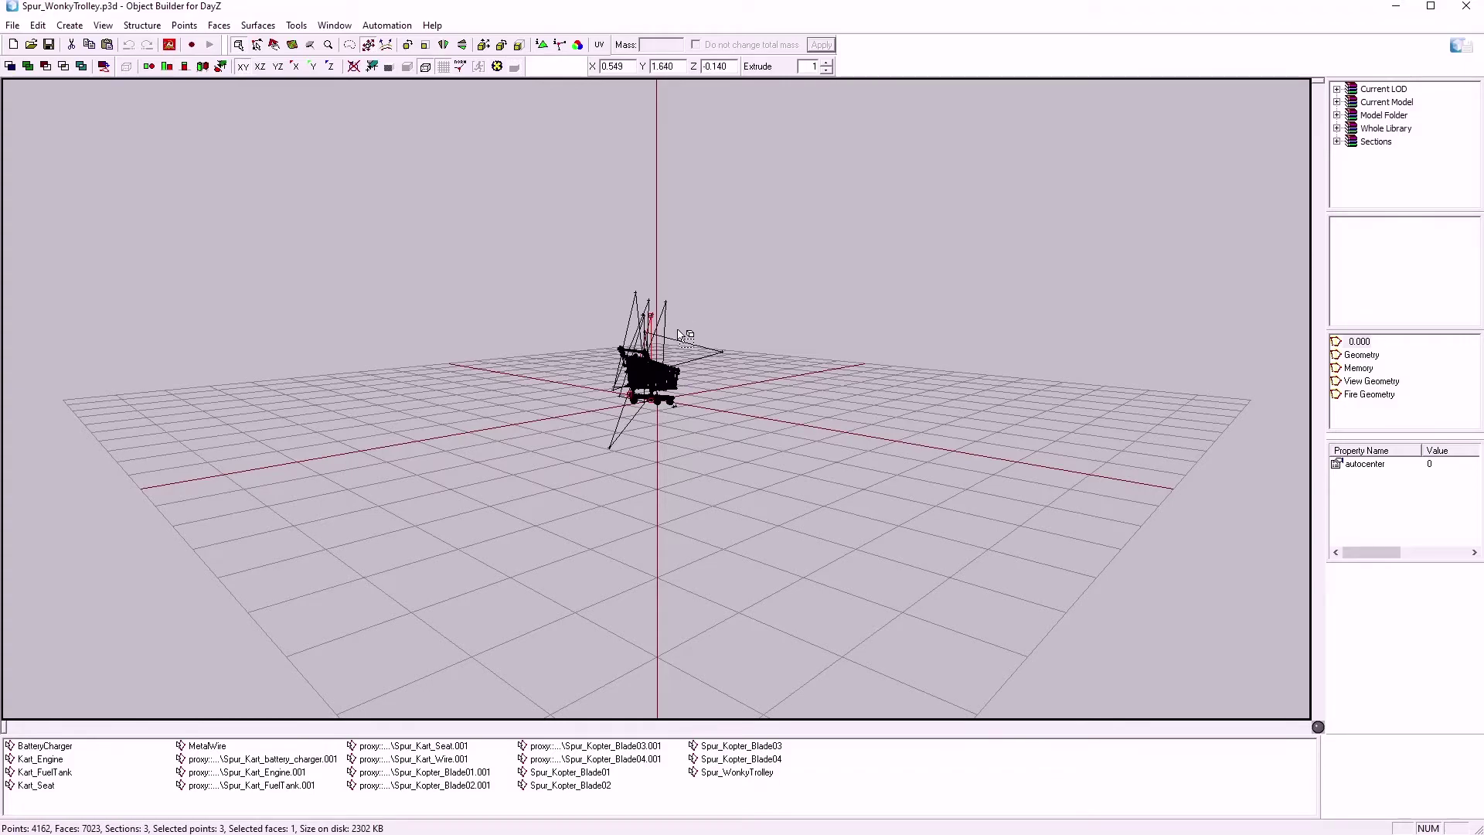
right_drag(683, 334, 694, 389)
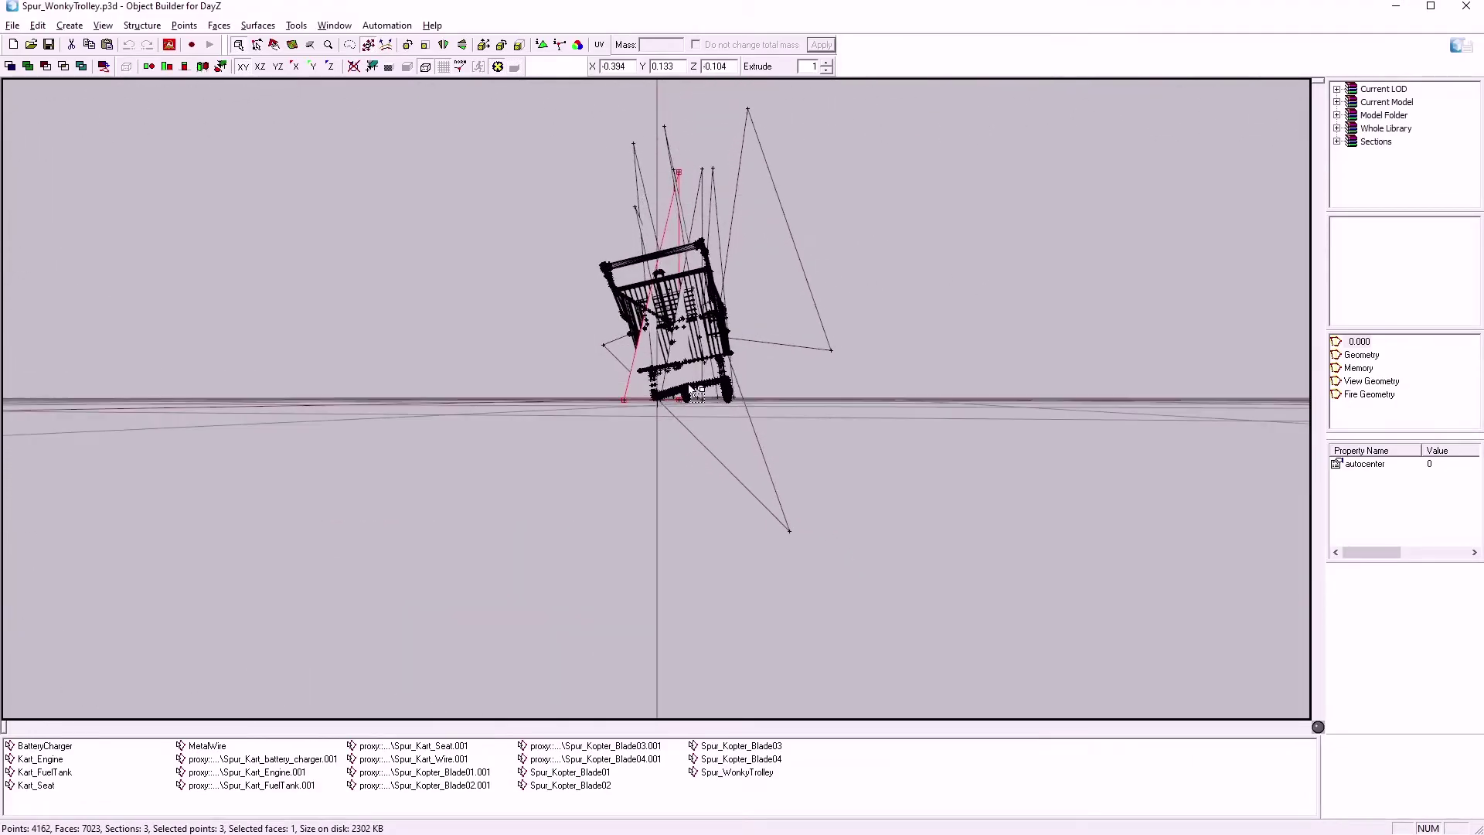
Step: Reopen File > Options, then enlarge the Config dialog and widen its Option name column
click(13, 25)
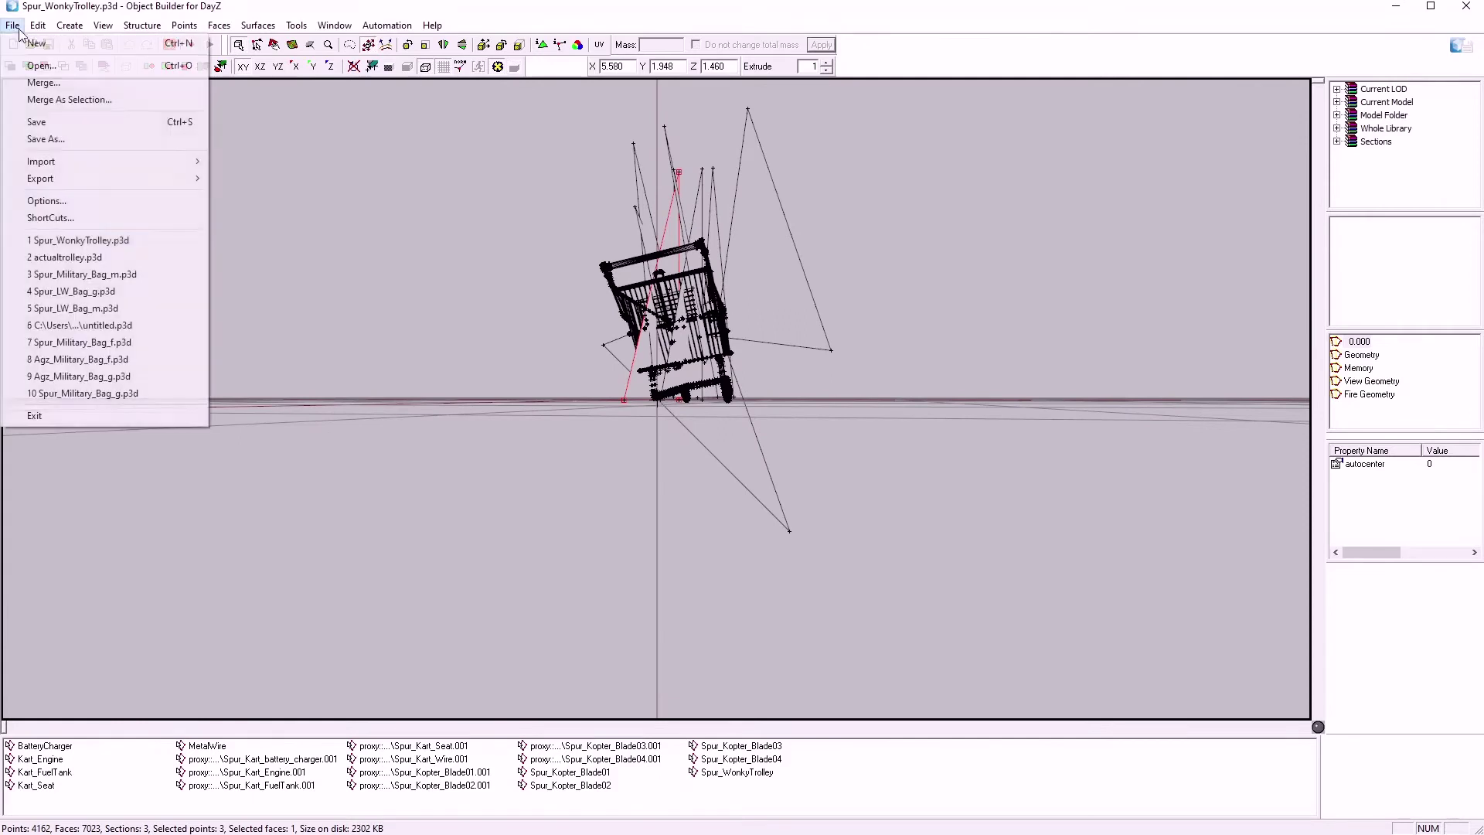
click(31, 196)
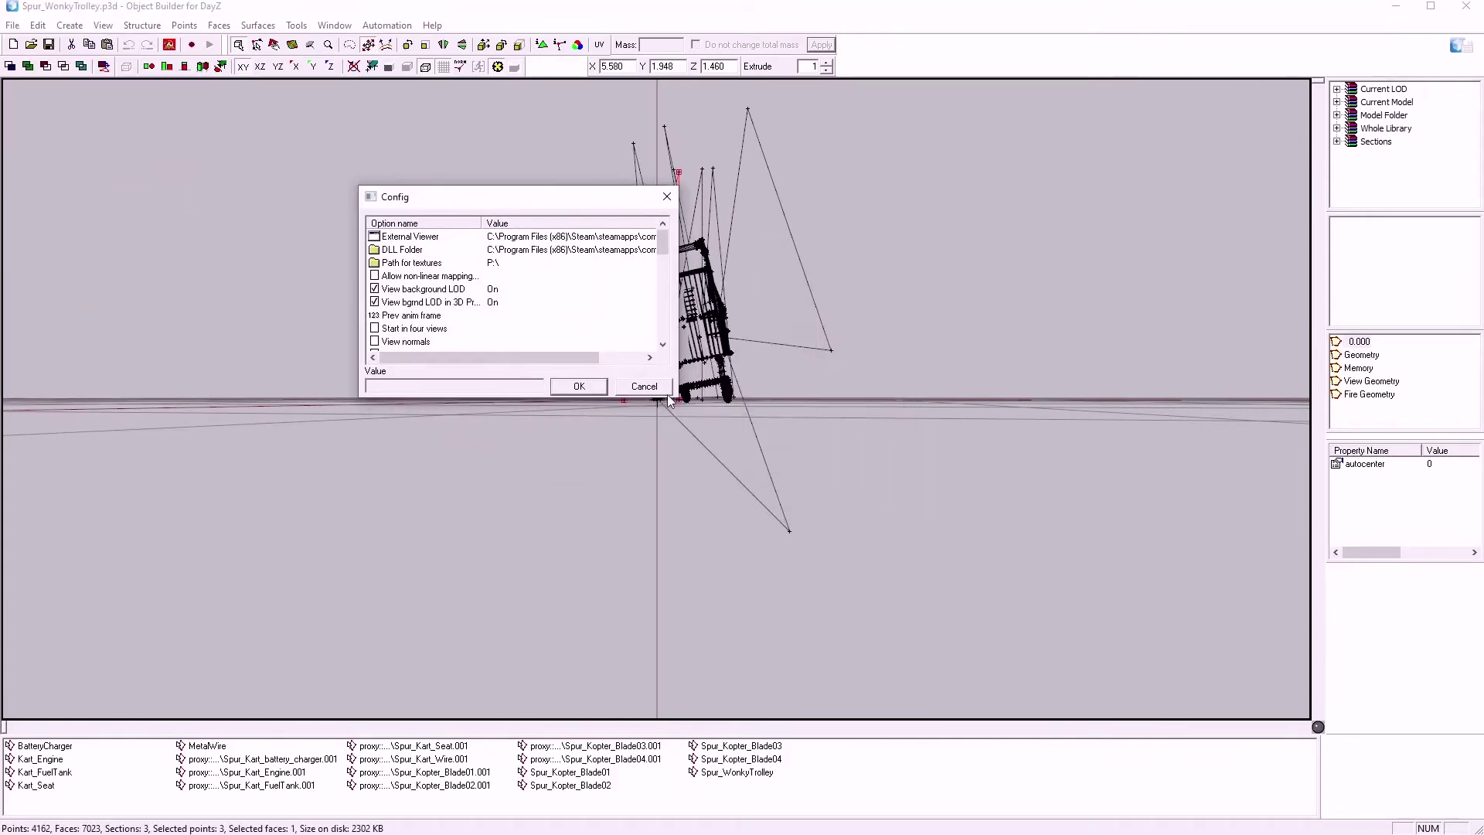
drag(677, 400, 968, 711)
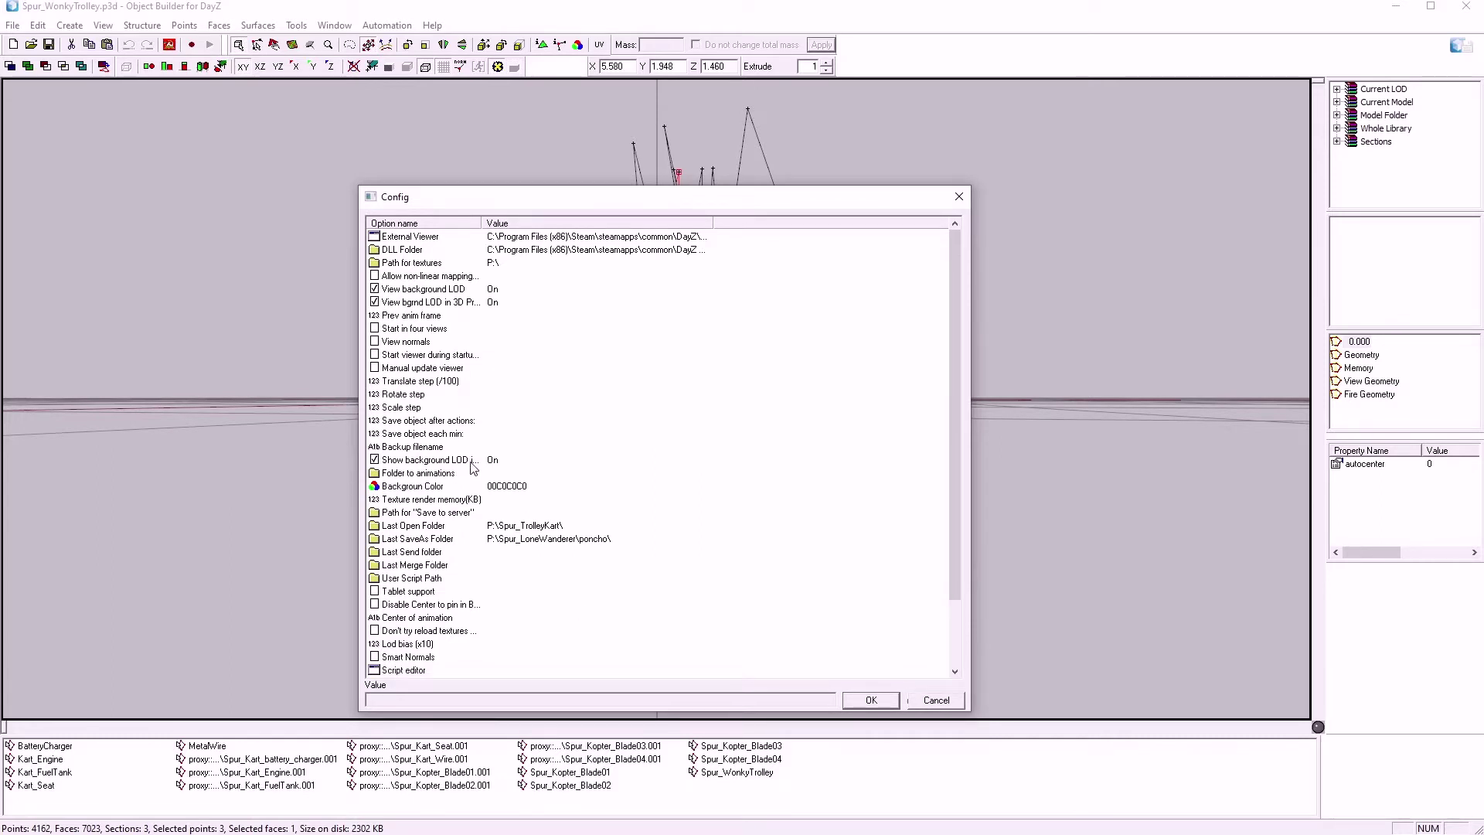
drag(482, 224, 599, 223)
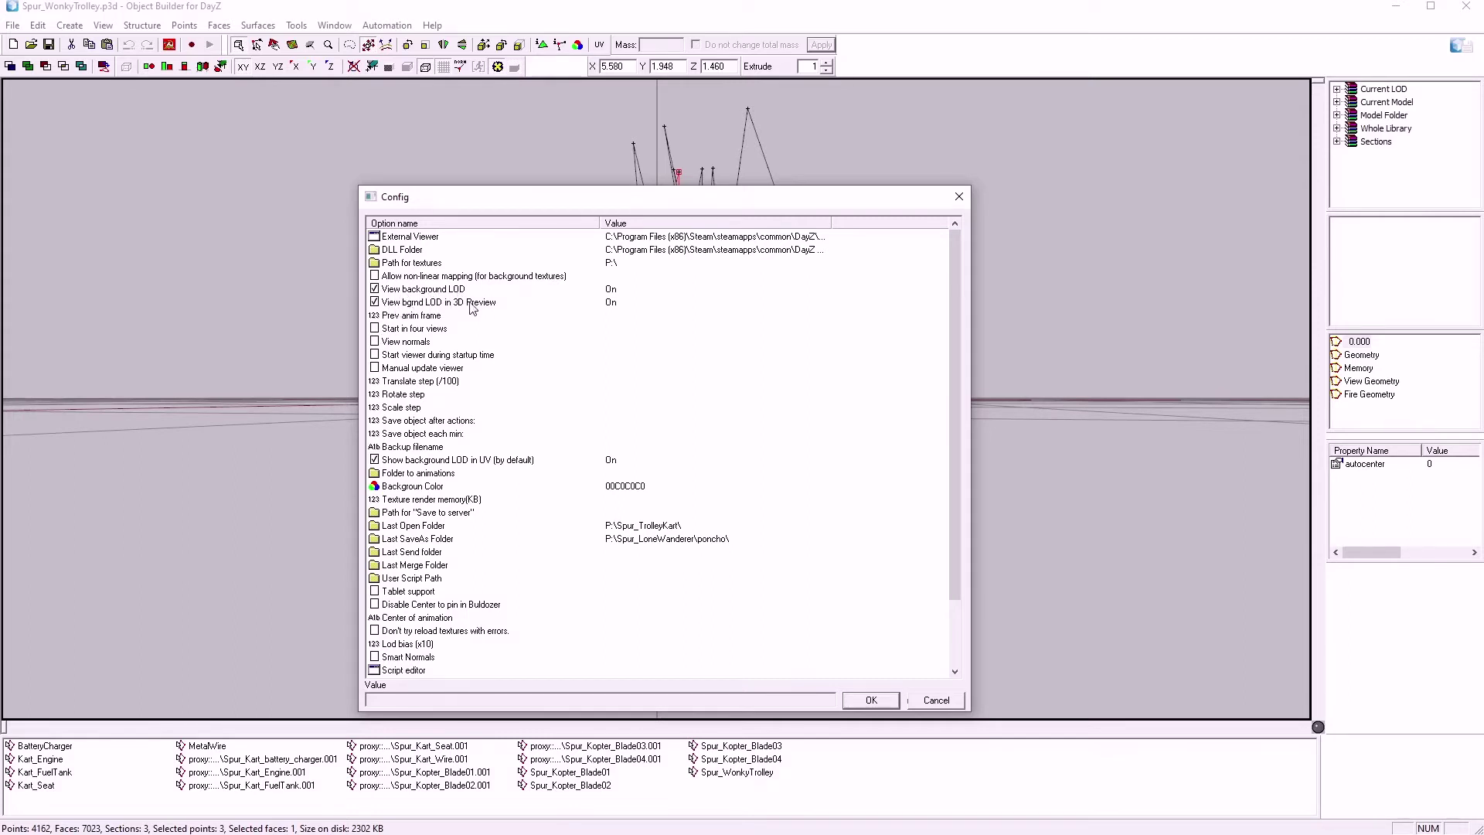
Step: Close Config and step through the Memory, View Geometry, Fire Geometry, 0.000 and Geometry LODs
click(960, 198)
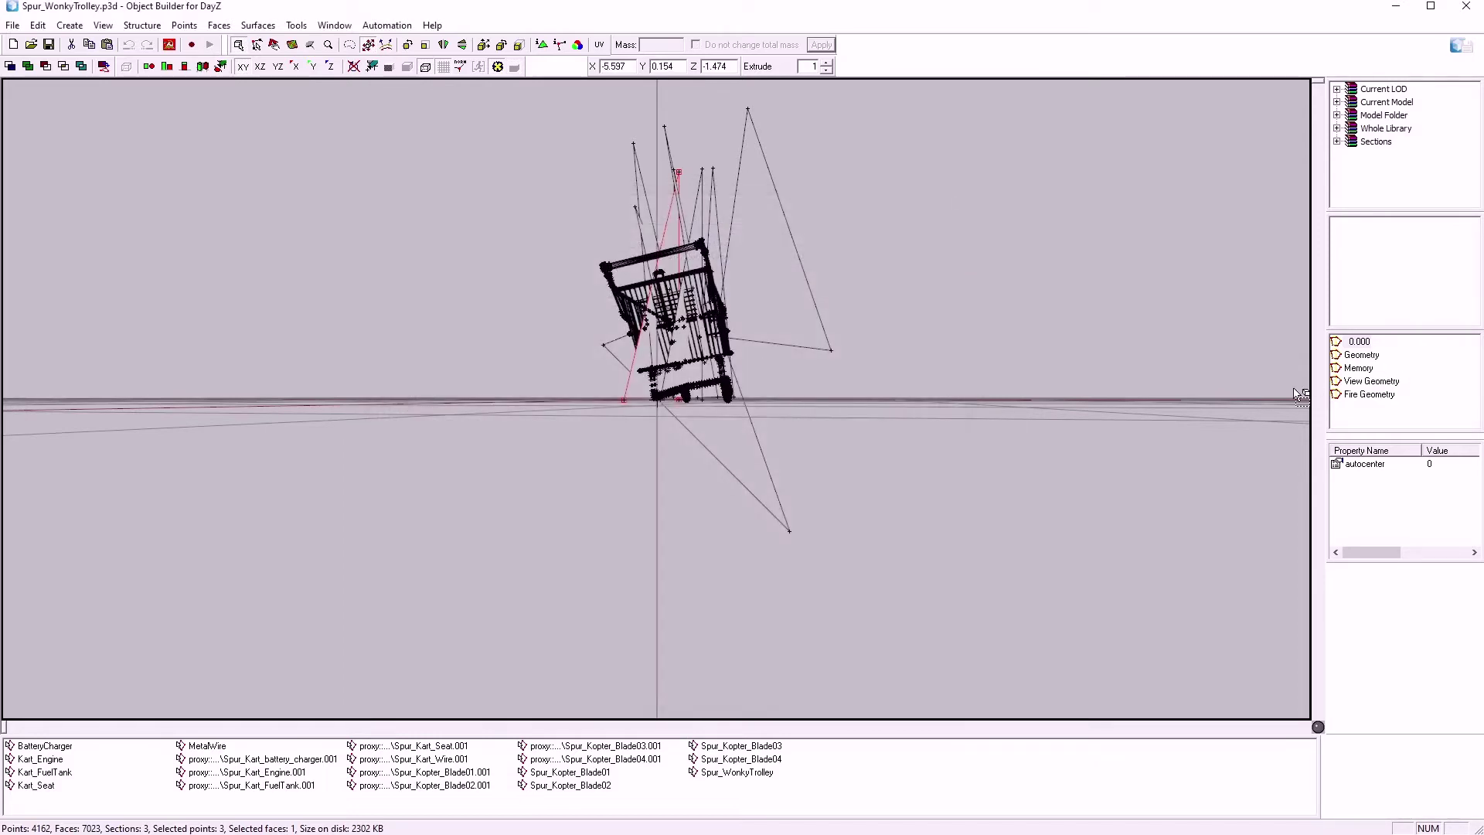
click(1348, 369)
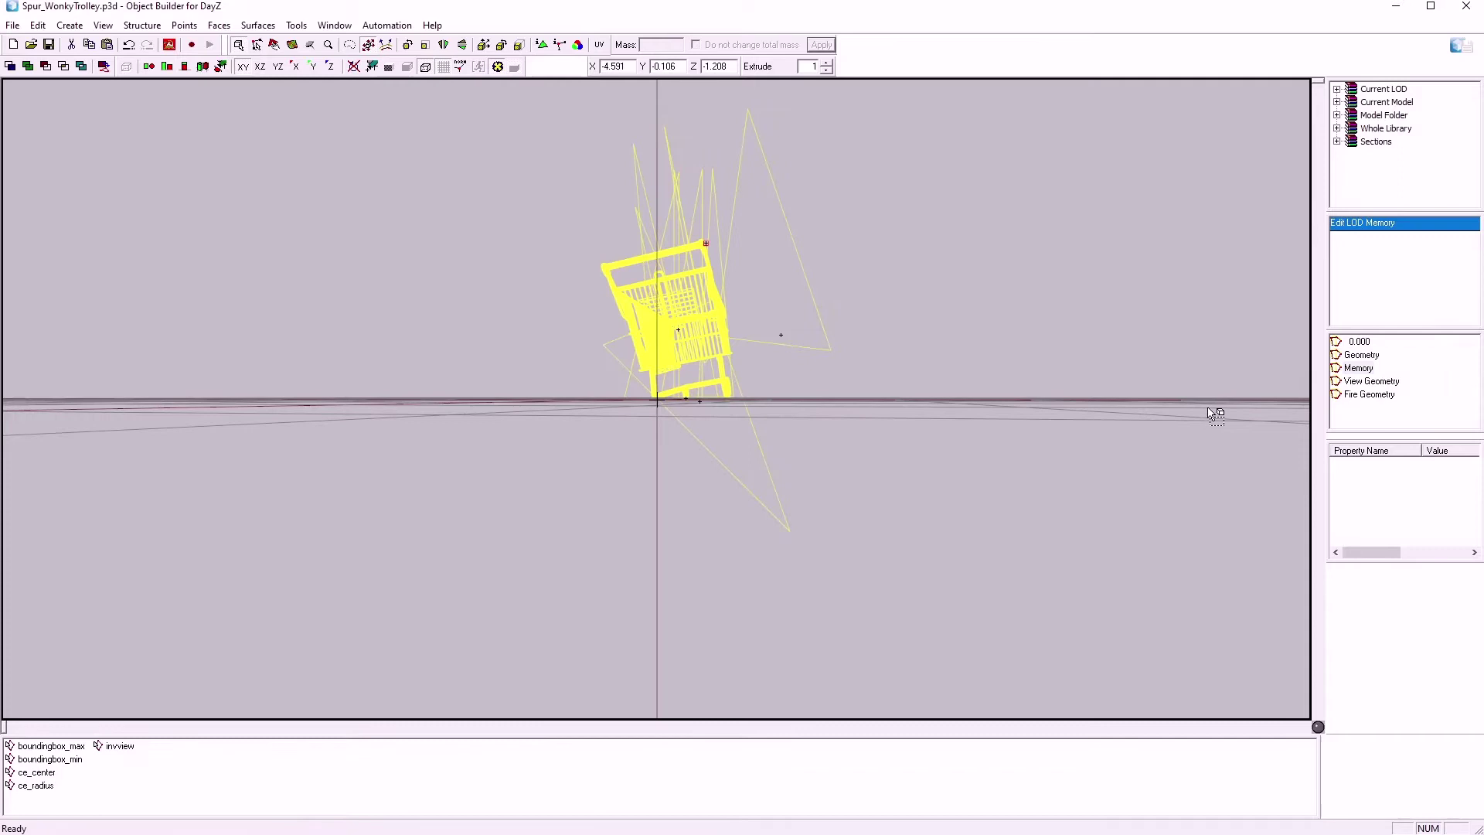
click(1371, 382)
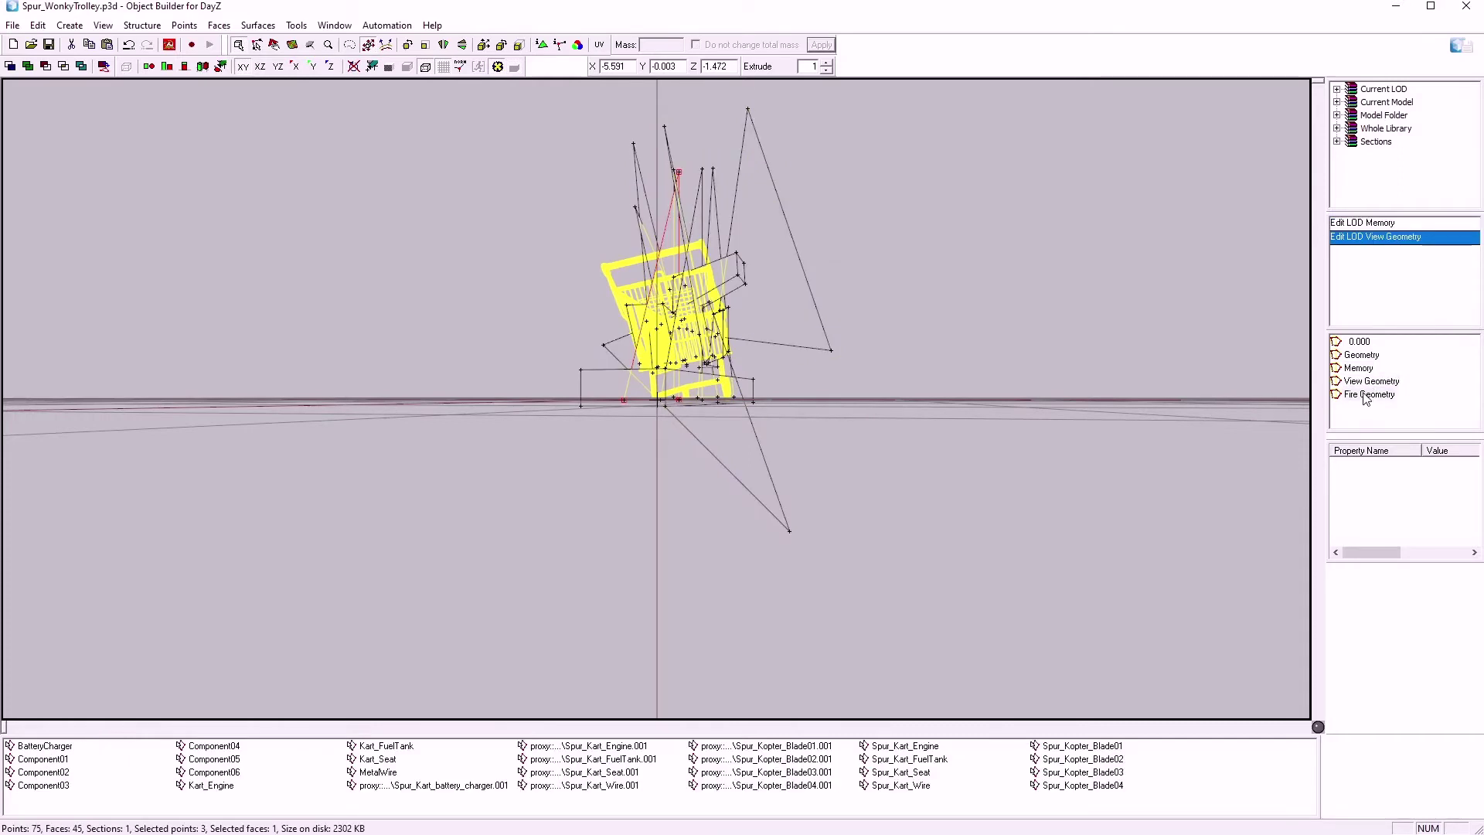
click(1366, 396)
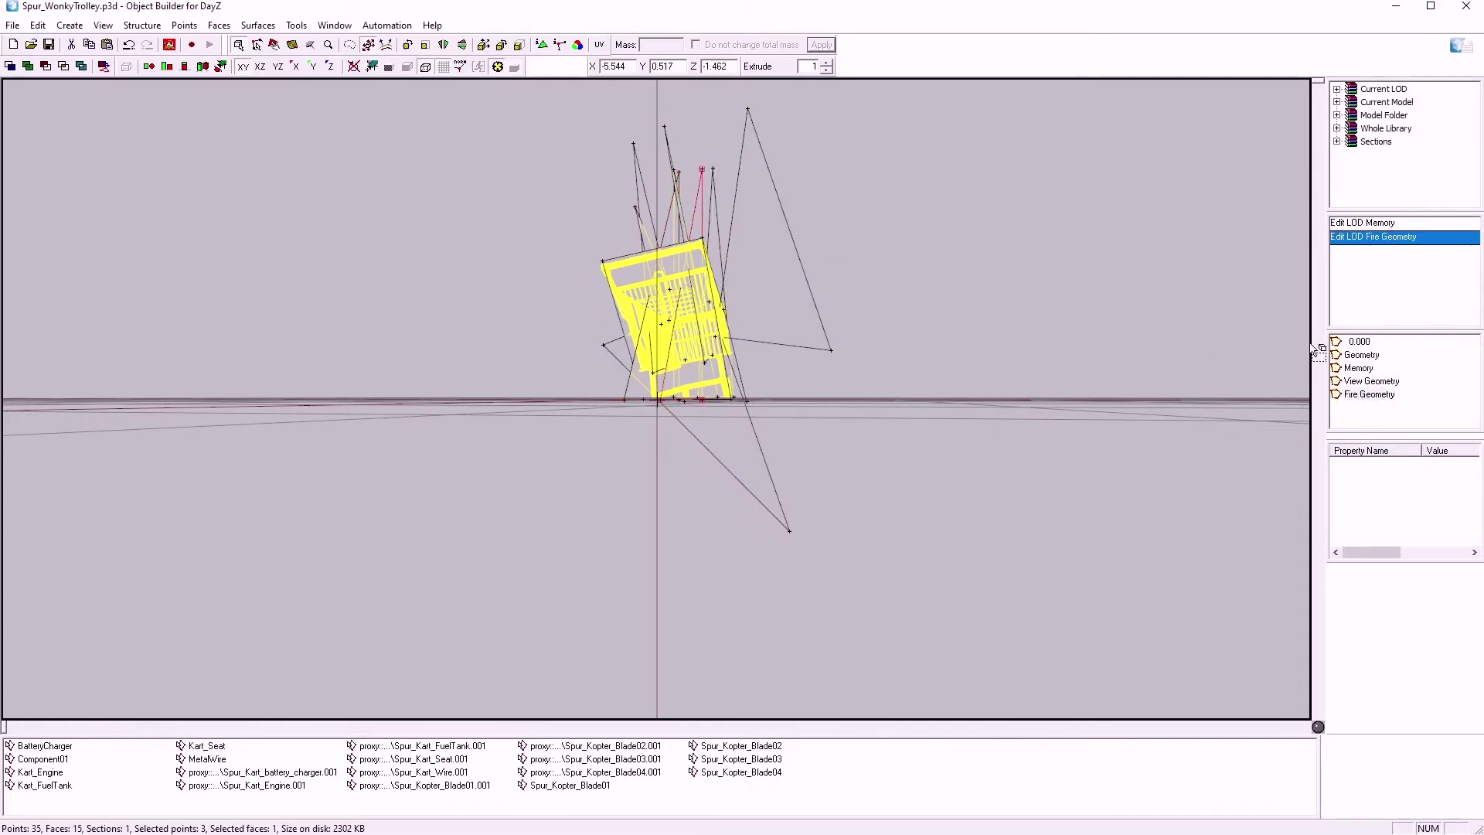
click(1346, 344)
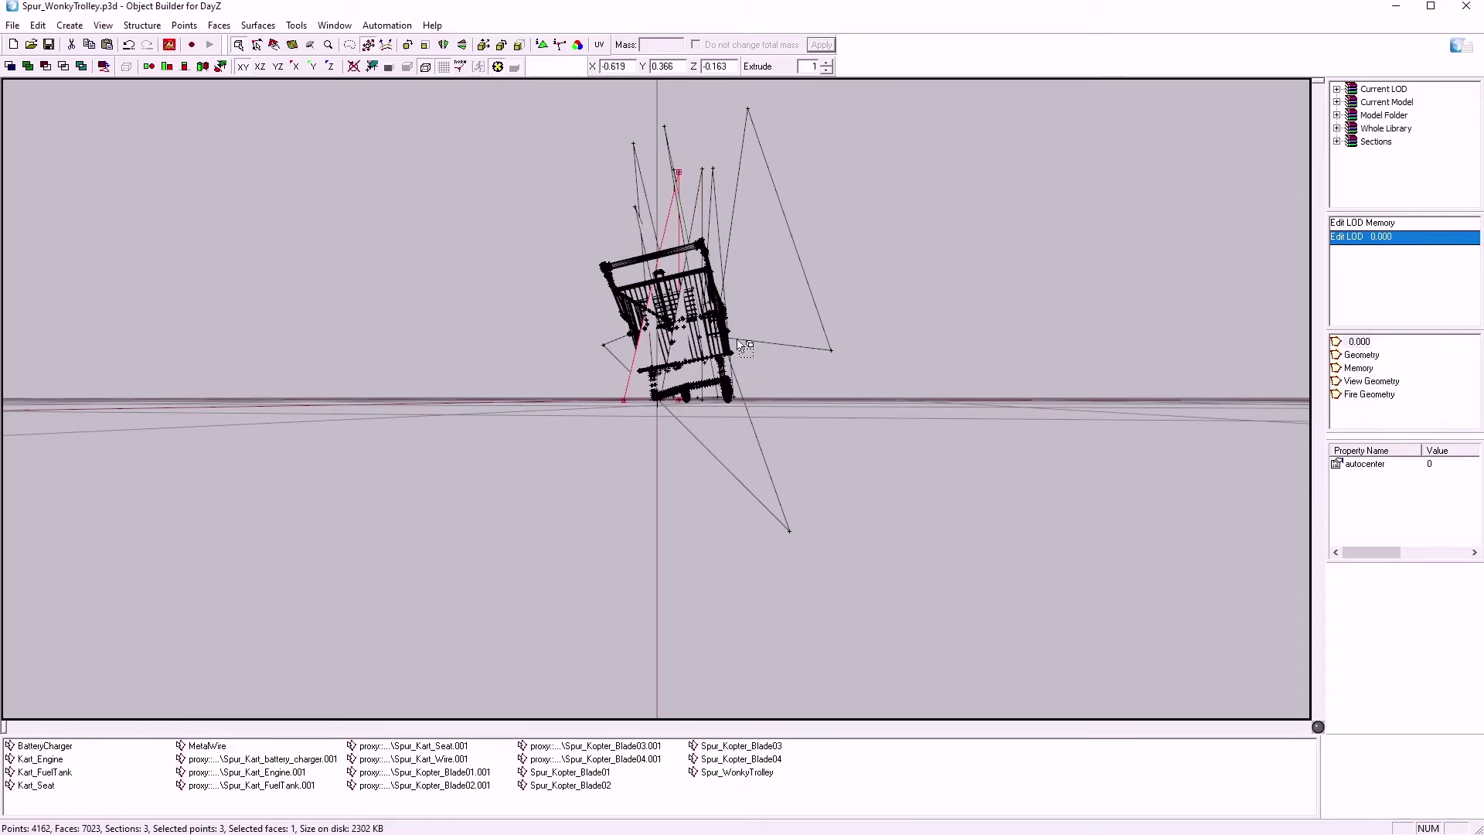
click(1364, 356)
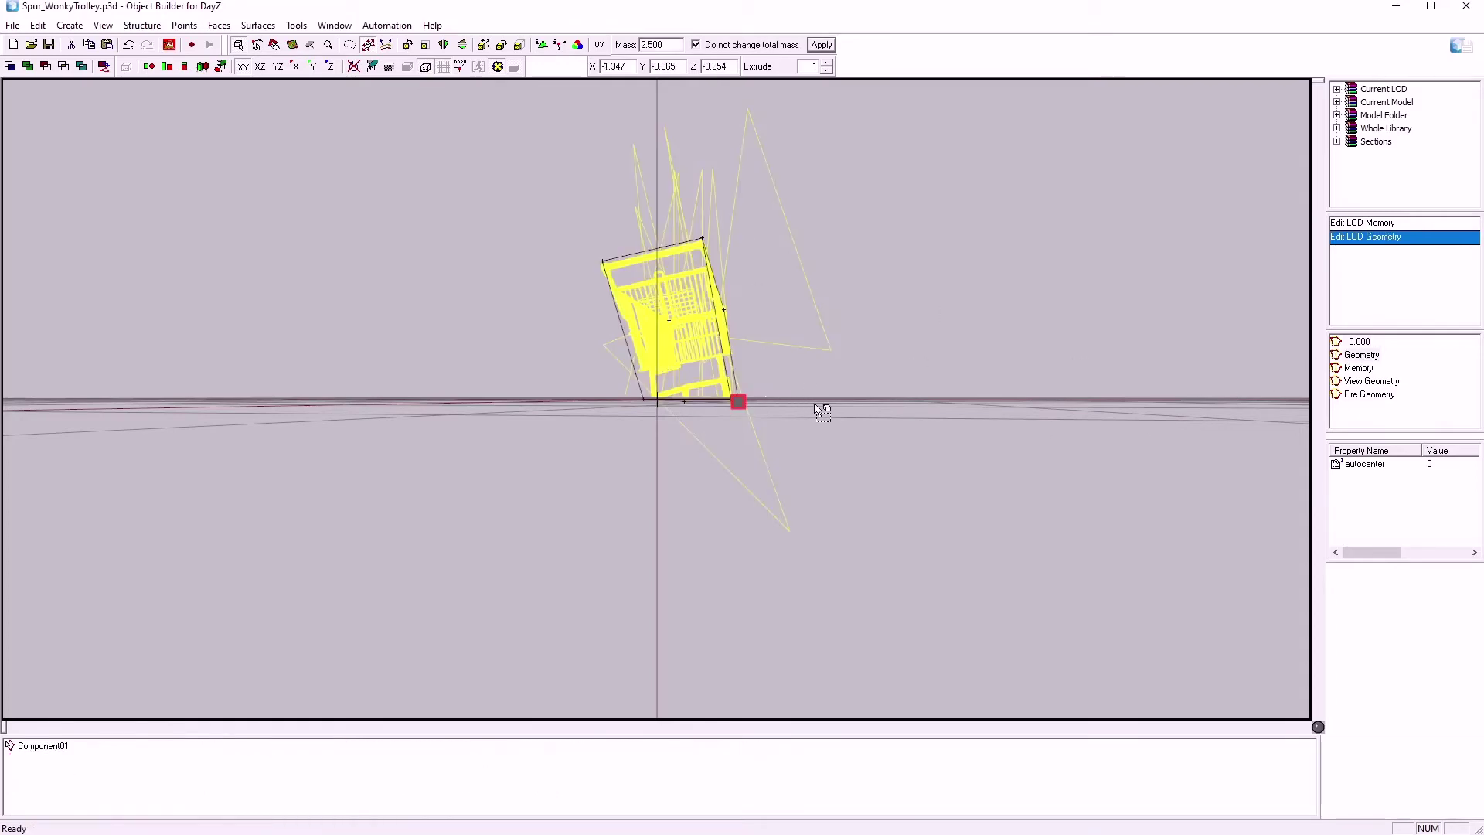
Step: Orbit the Geometry LOD, check the Left and Front views, then orbit again in 3D preview
mouse_move(910, 606)
right_down()
mouse_move(871, 616)
mouse_move(928, 608)
right_up()
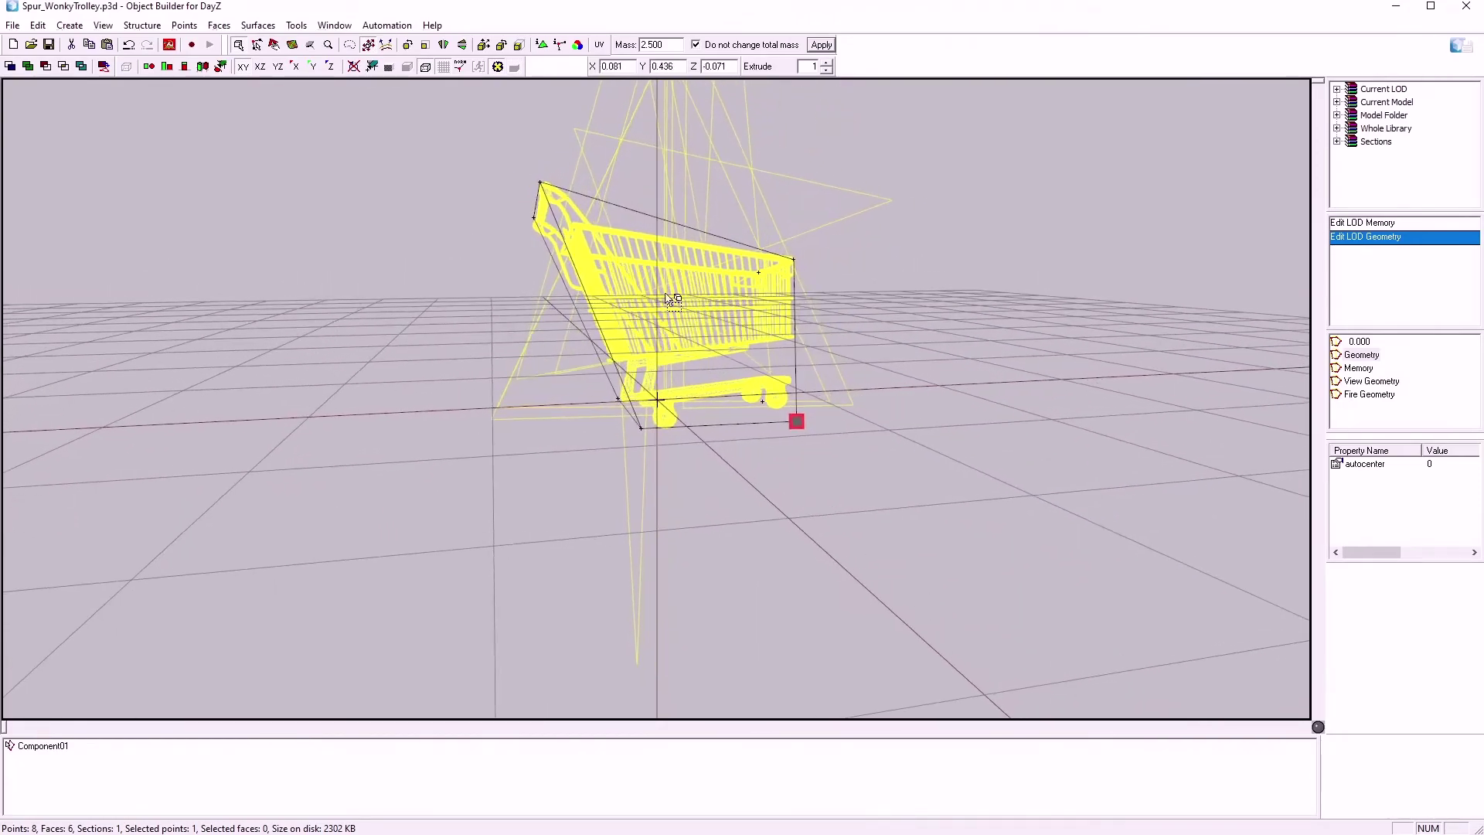
right_drag(797, 552, 747, 558)
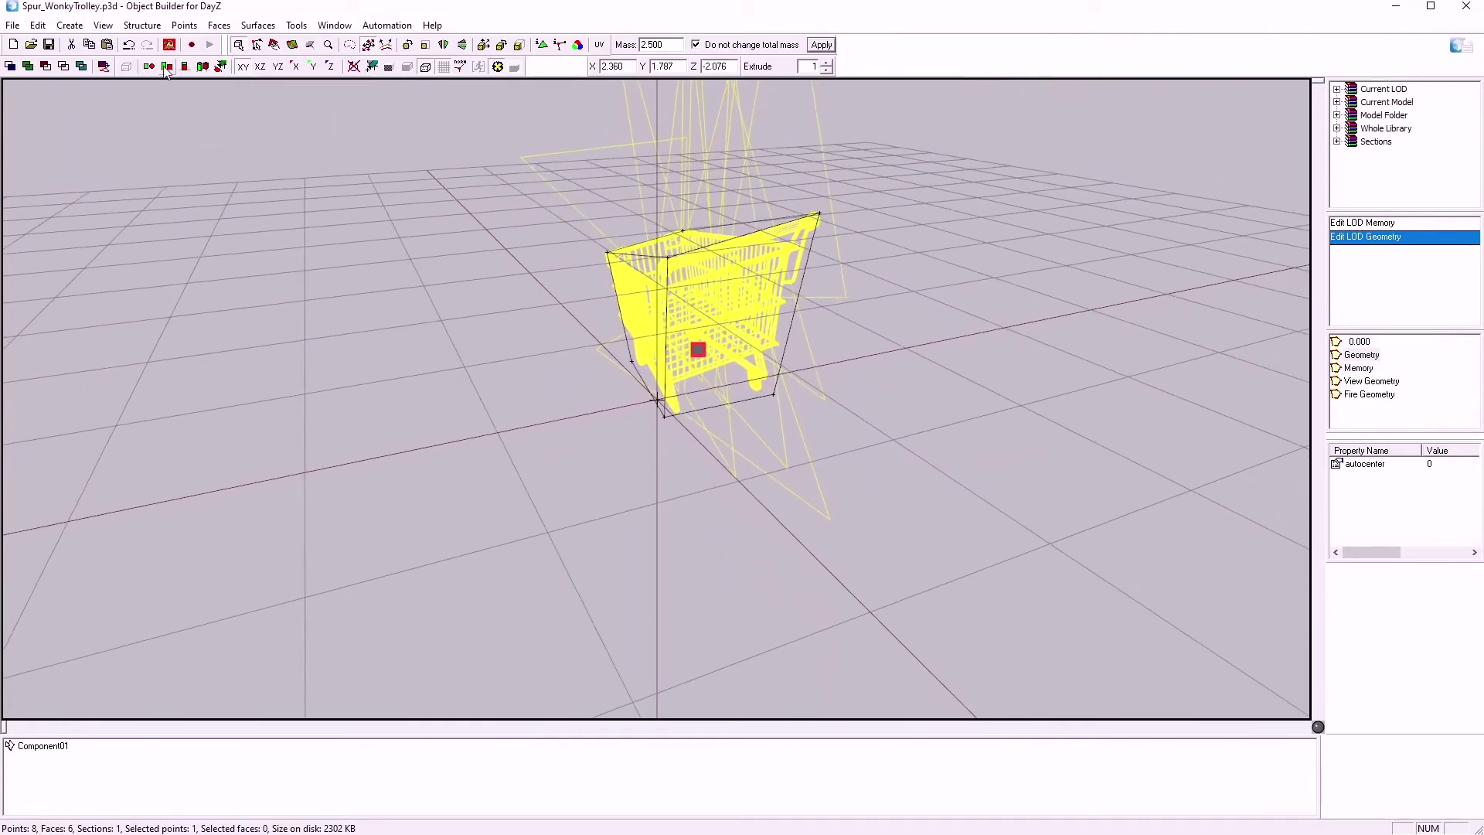
key(KP_4)
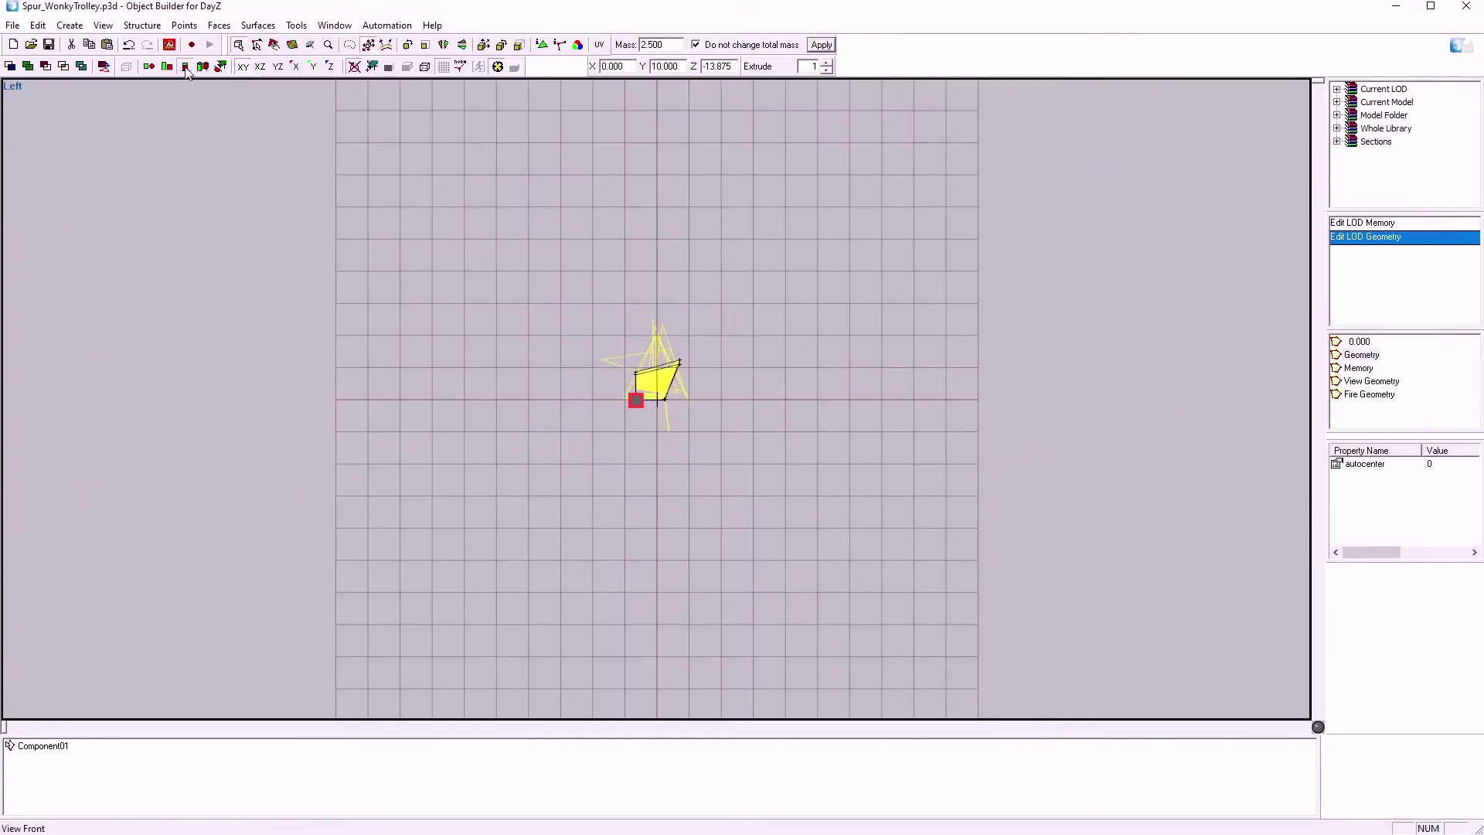
key(KP_1)
key(KP_5)
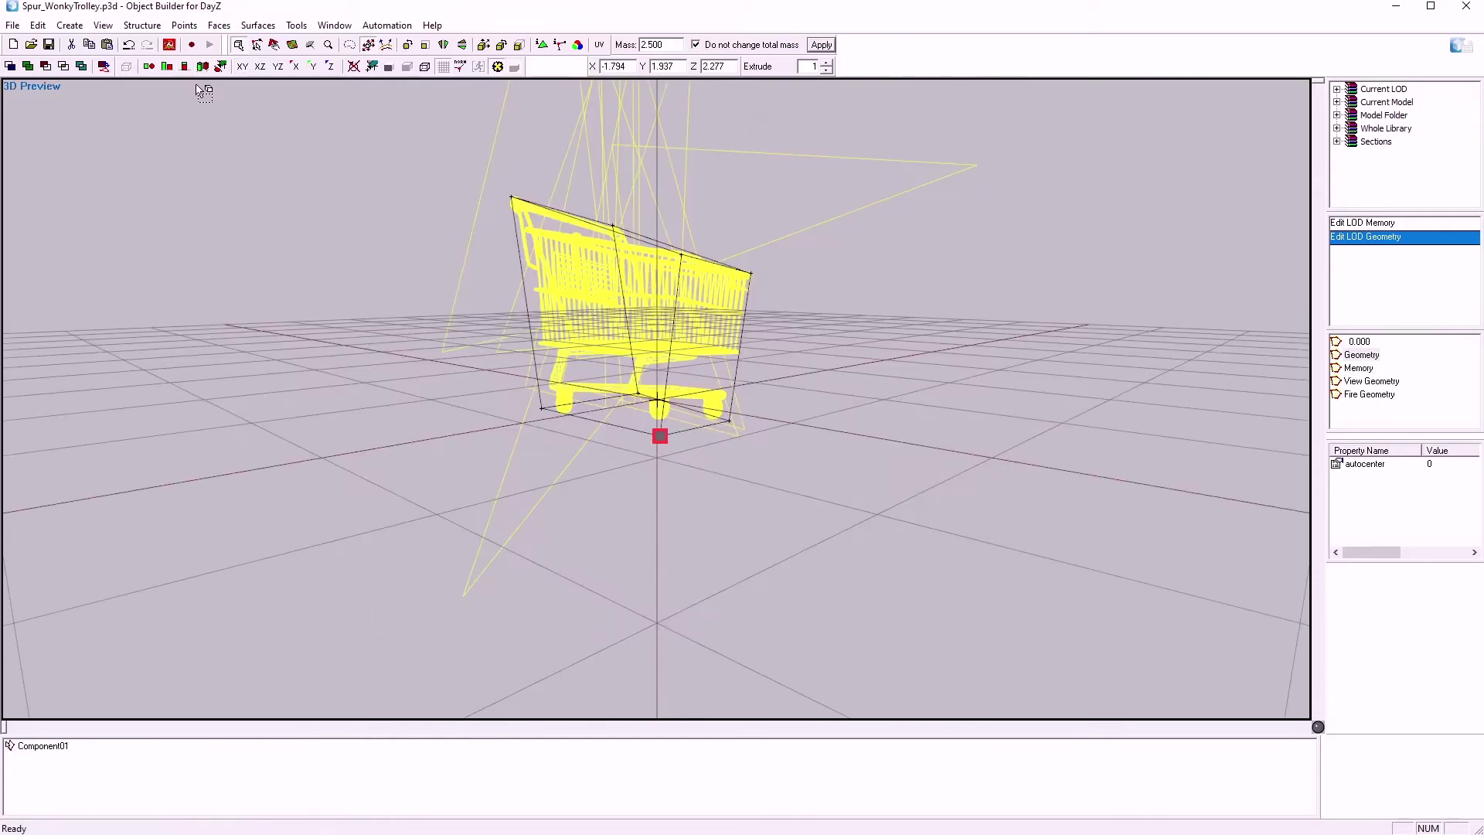
right_drag(719, 565, 977, 586)
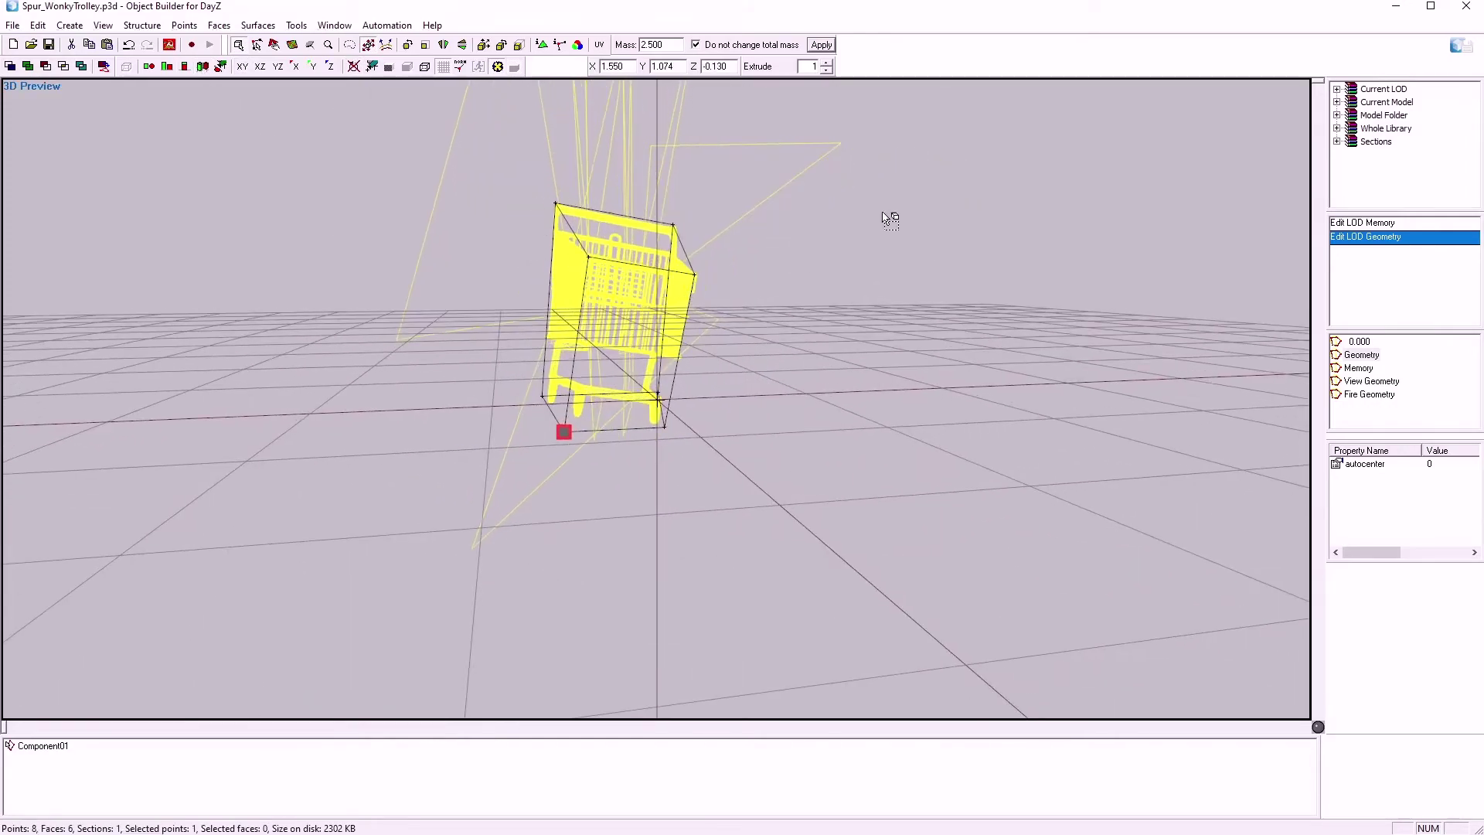
click(578, 45)
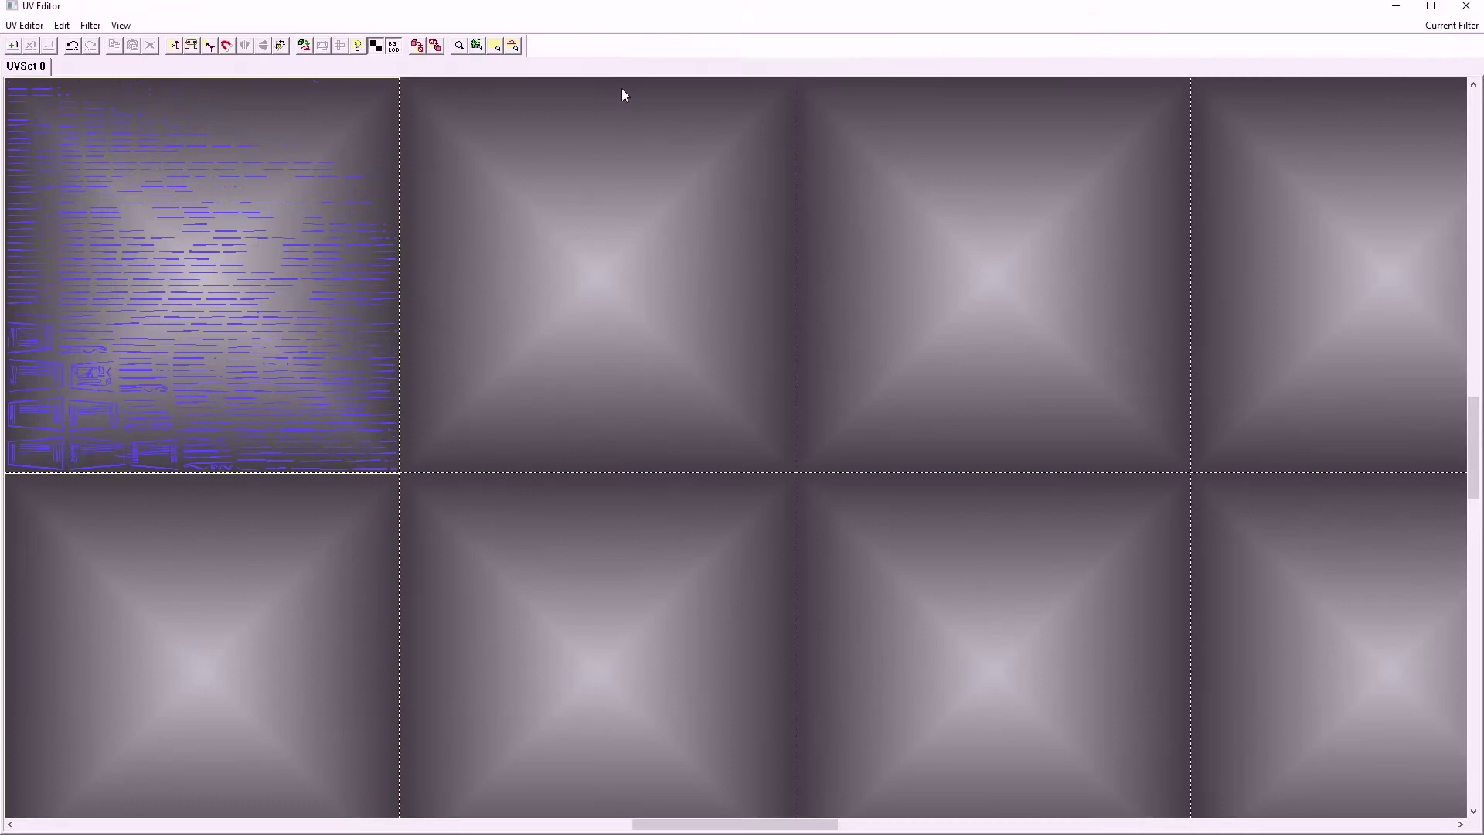
scroll(166, 425, up, 2)
scroll(172, 397, down, 1)
scroll(171, 397, down, 2)
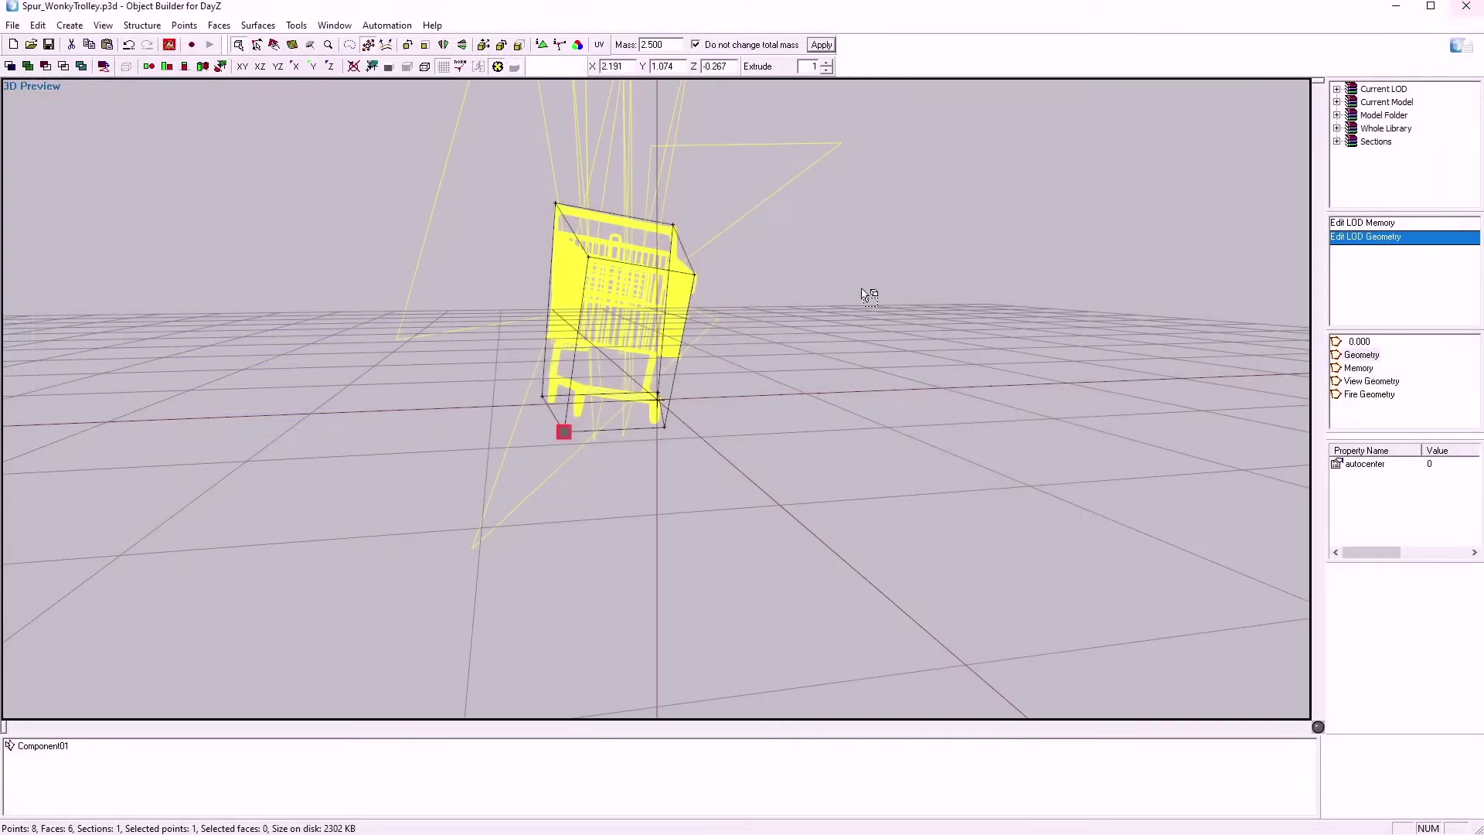
Step: In Config, check the 00C0C0C0 Background Color, turn on Start in four views, and press OK
click(13, 25)
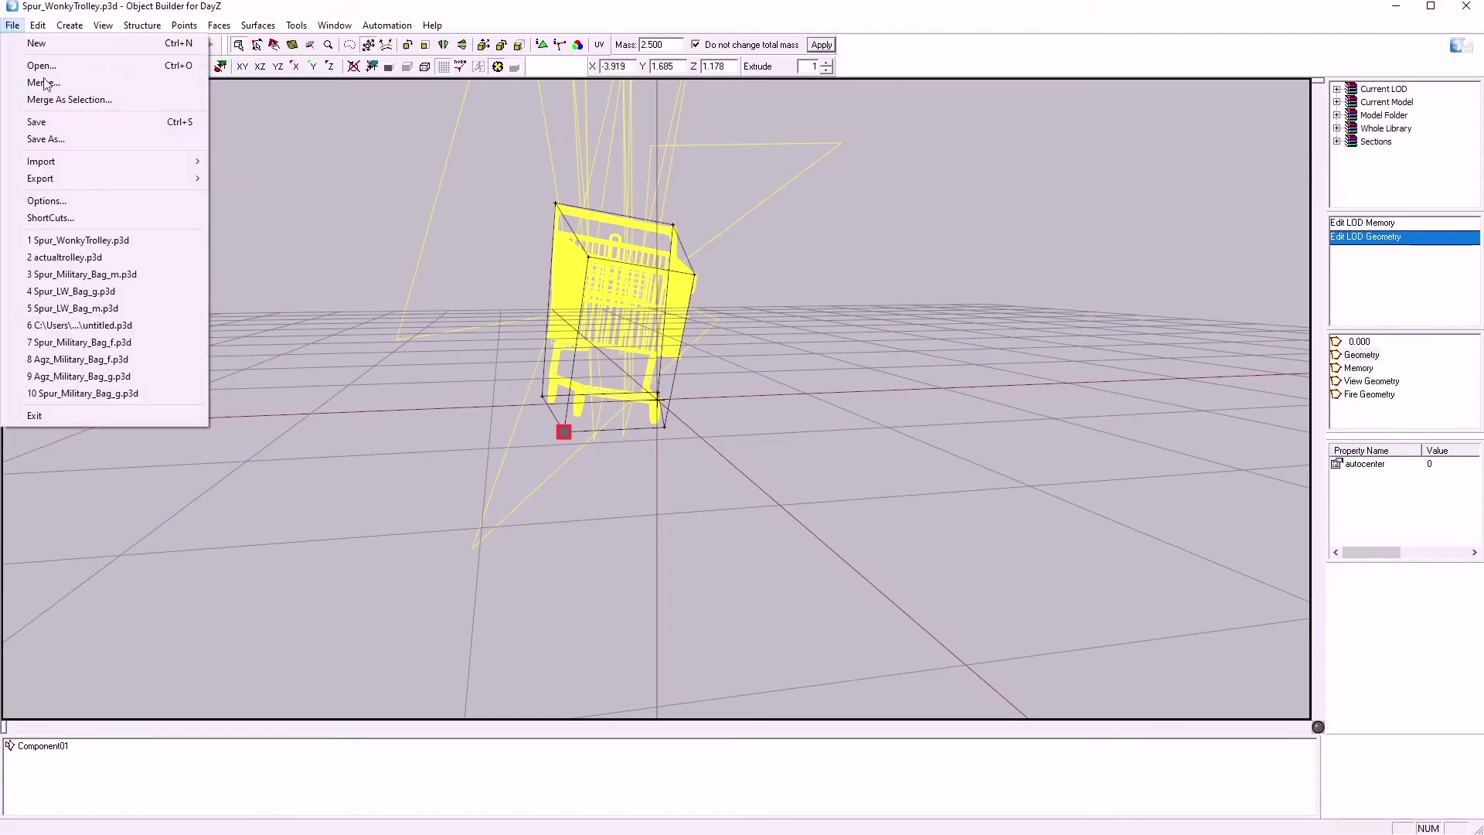
click(47, 202)
drag(756, 334, 454, 129)
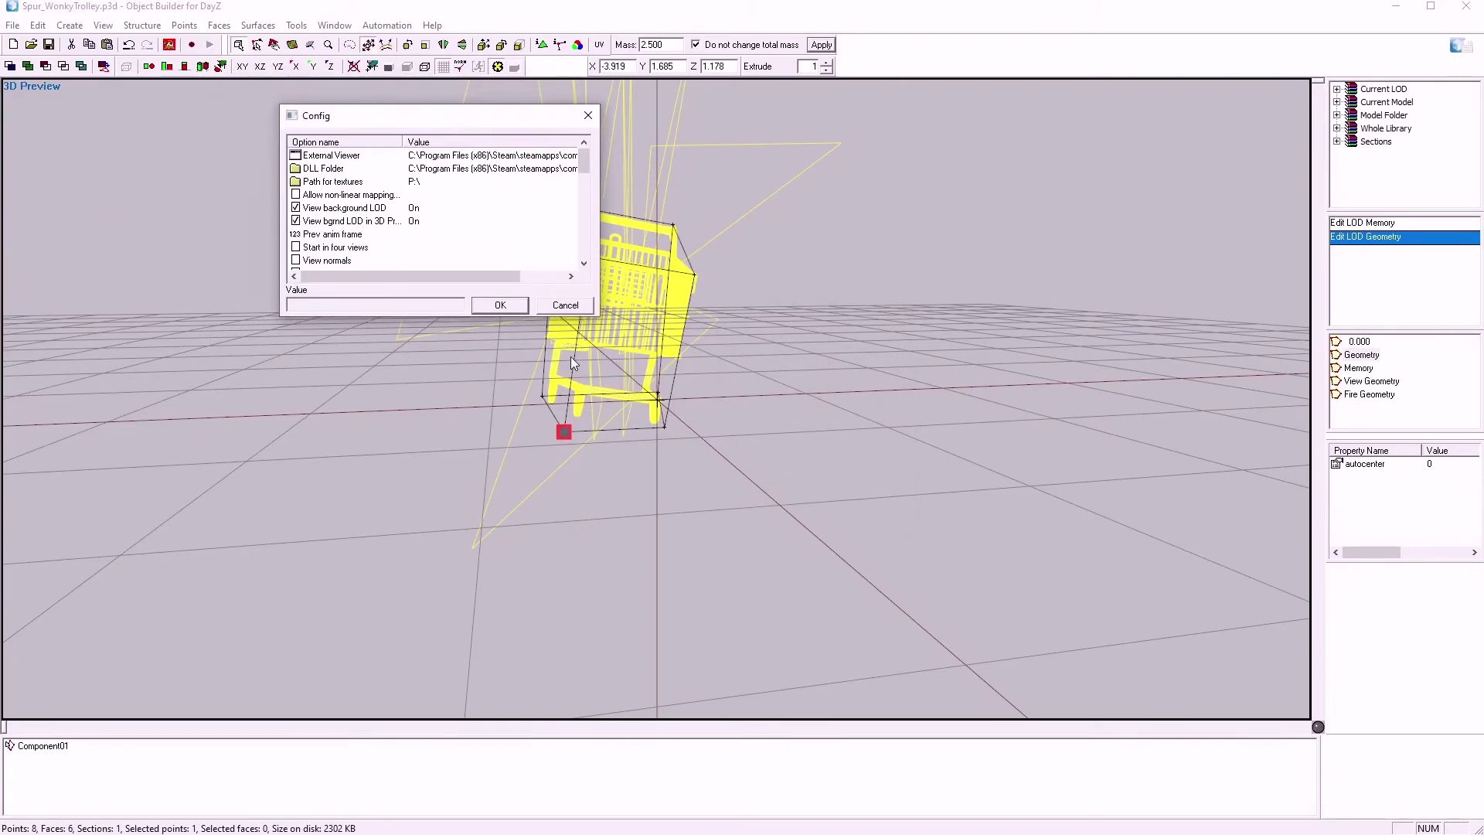
drag(596, 316, 1176, 701)
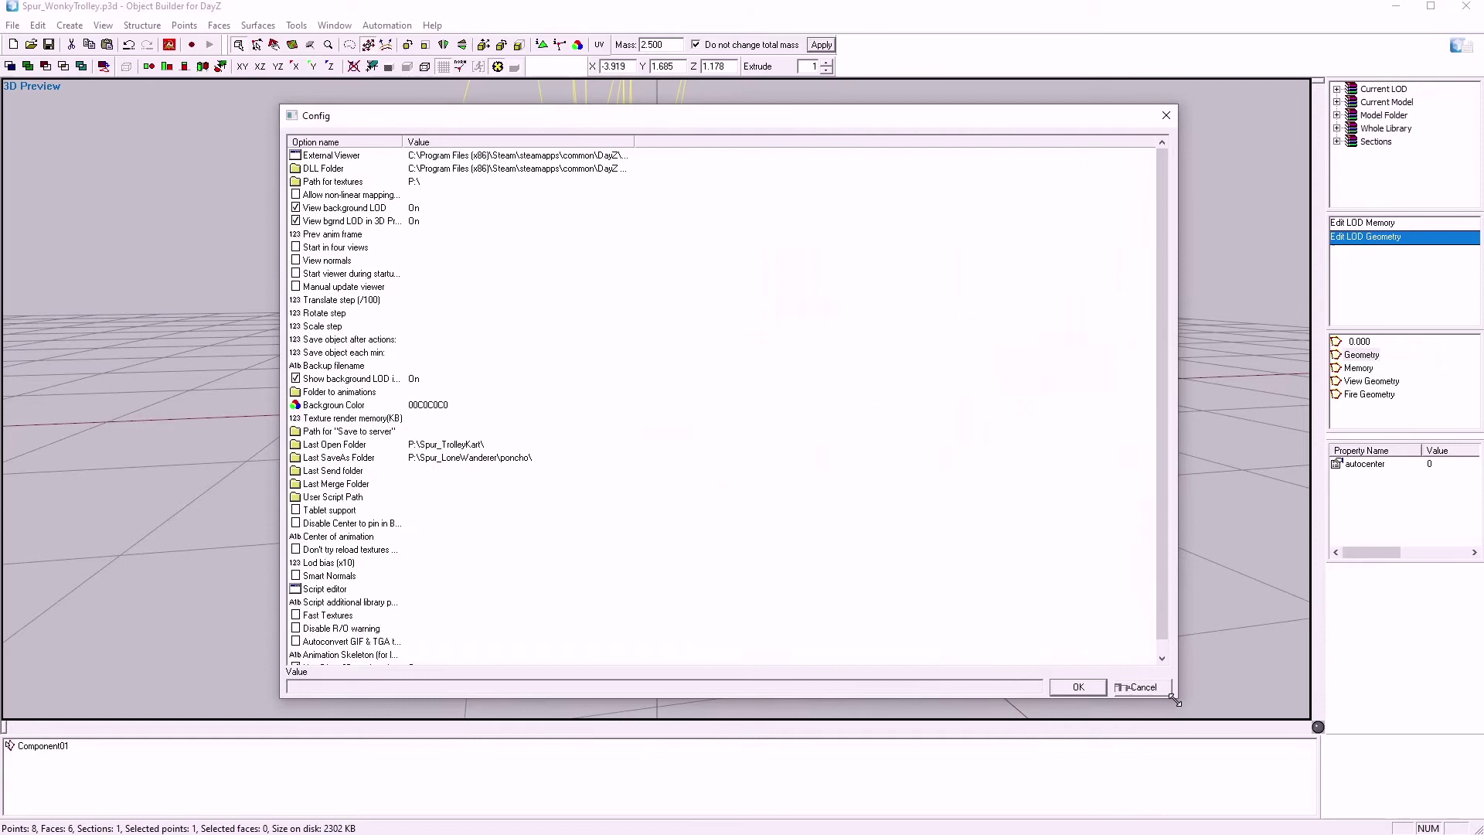
click(337, 406)
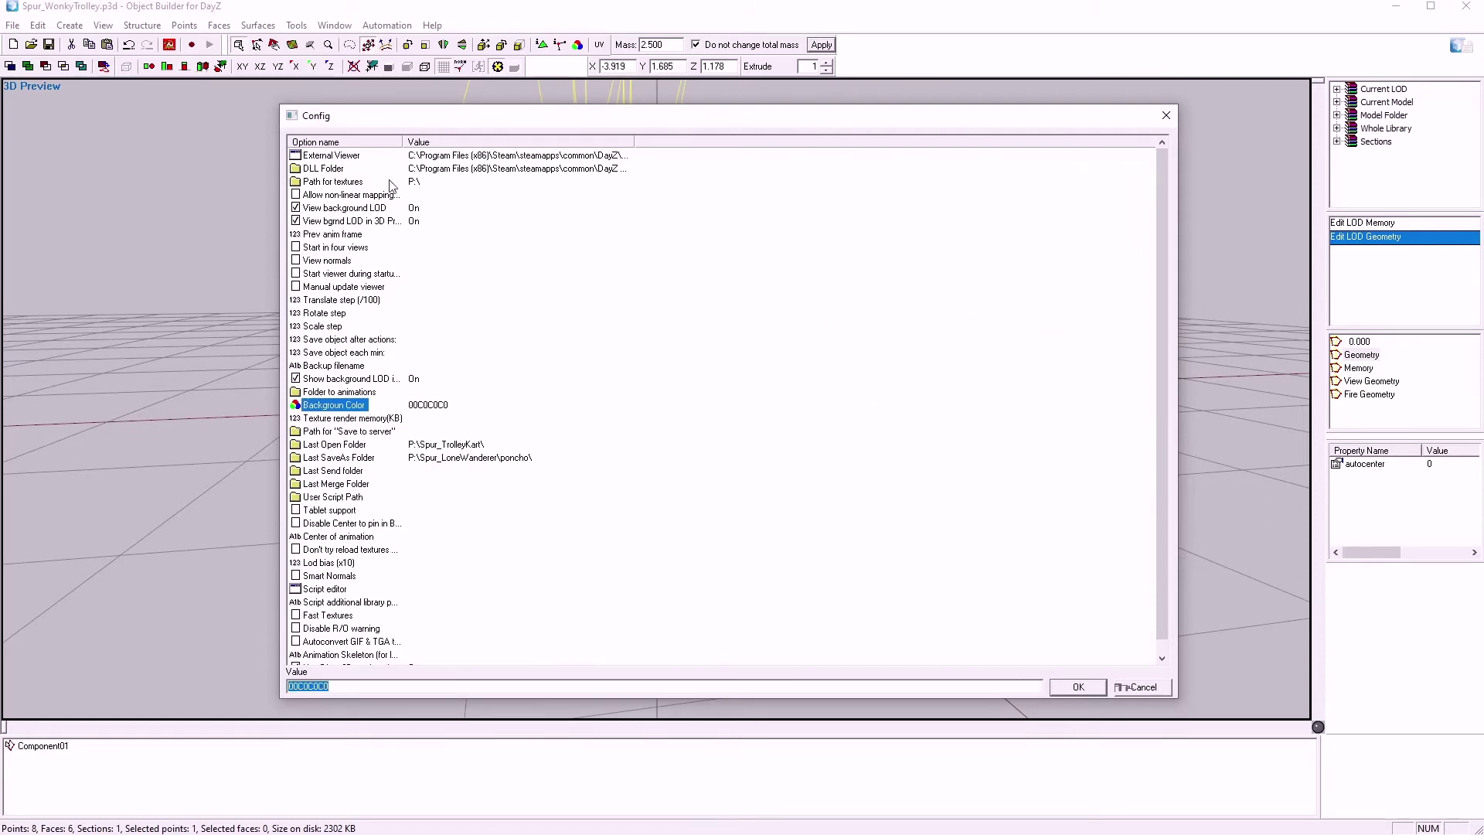
drag(401, 142, 508, 142)
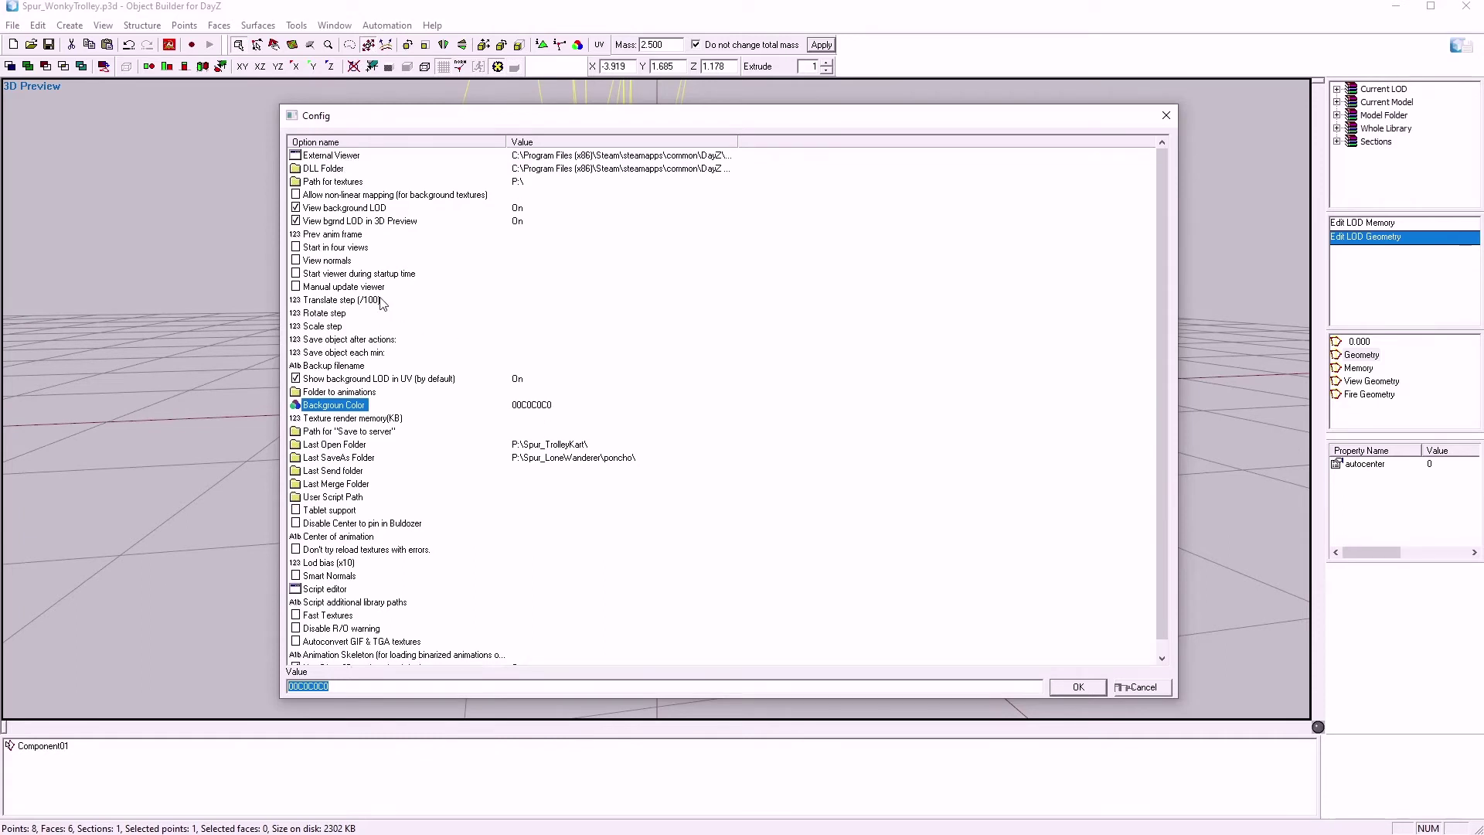
click(296, 248)
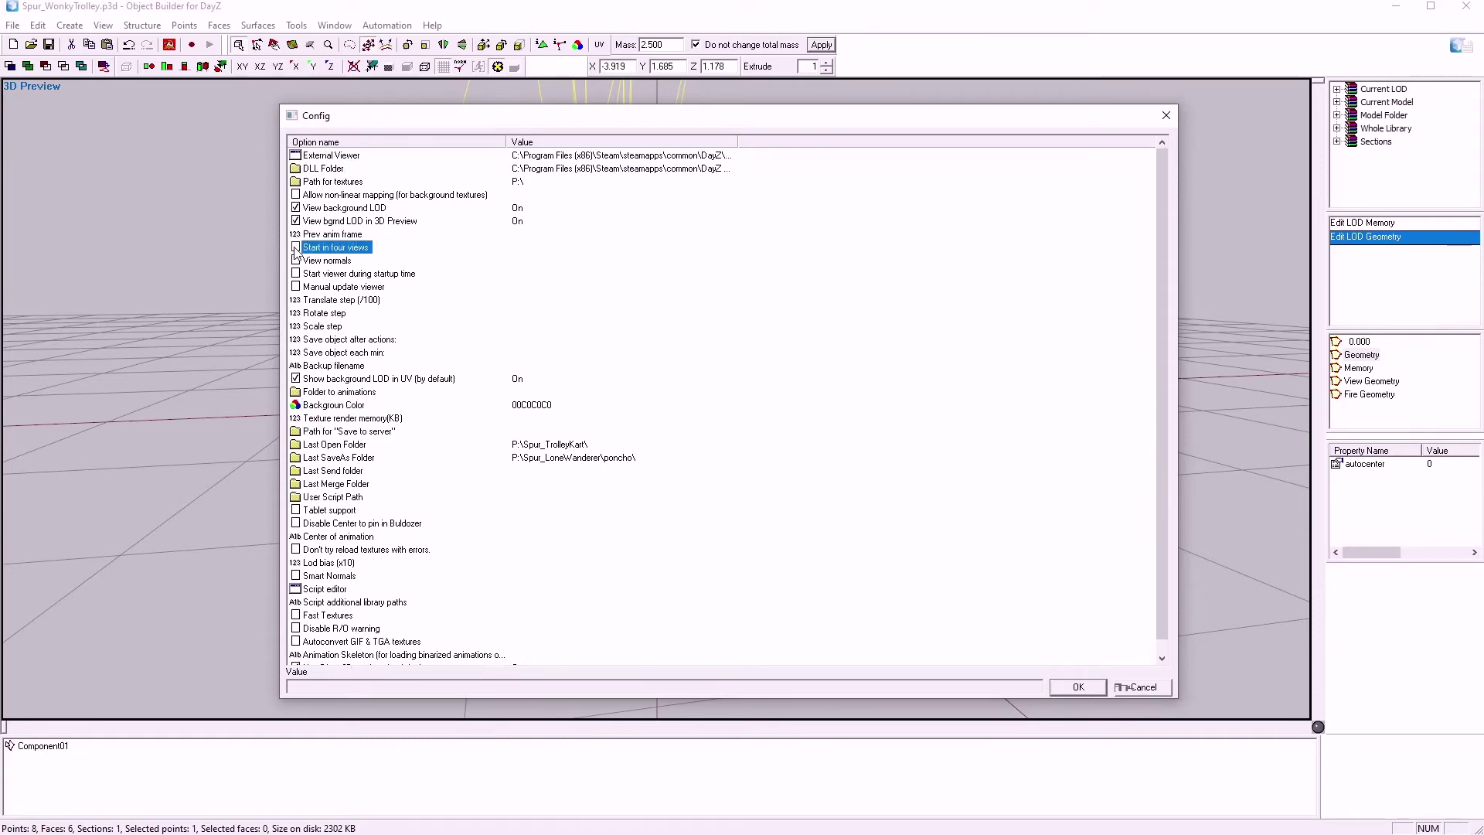
click(1078, 687)
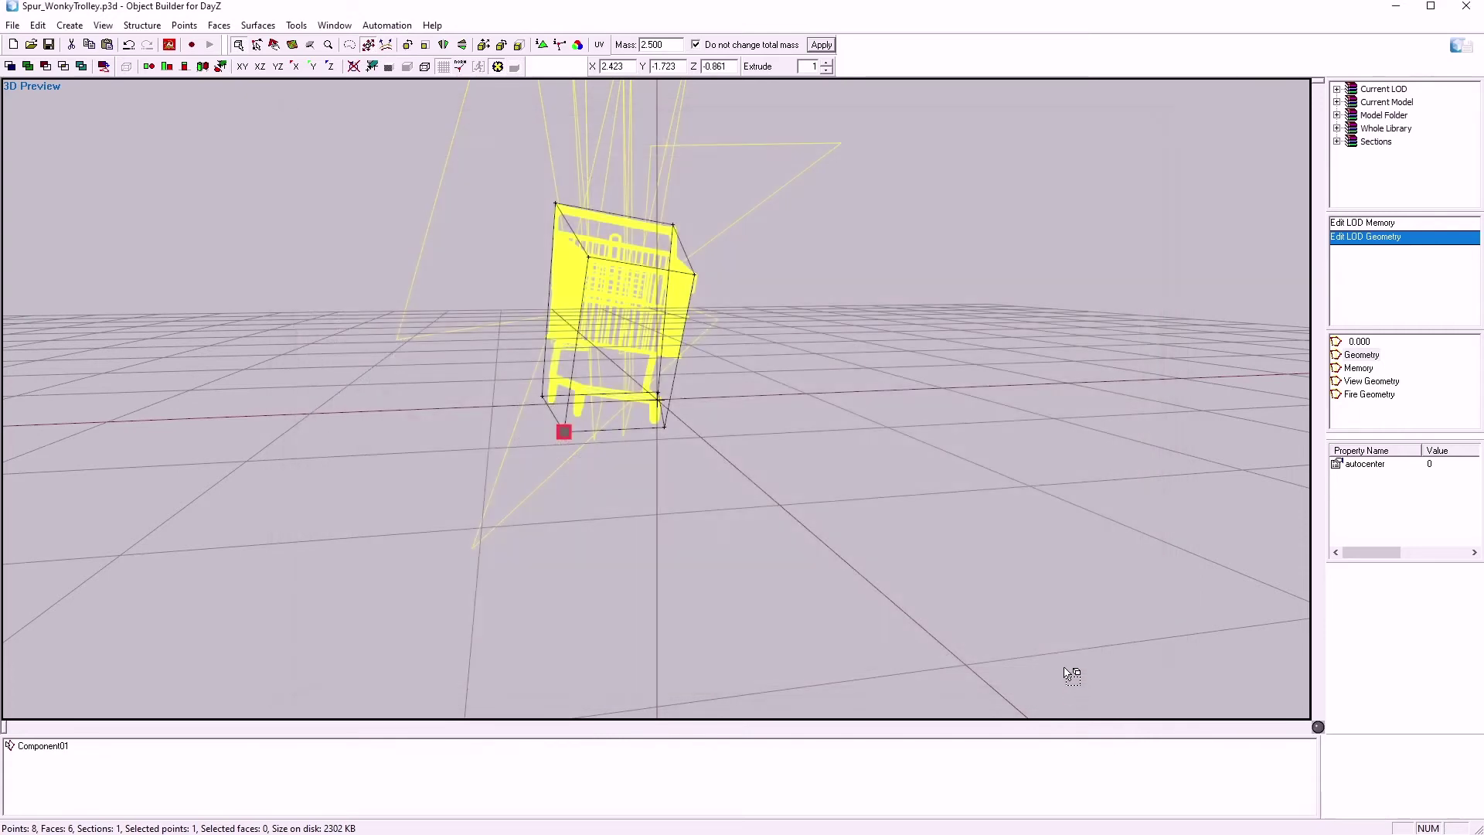
Step: Reopen the program configuration from the File menu and enlarge the Config window
click(12, 25)
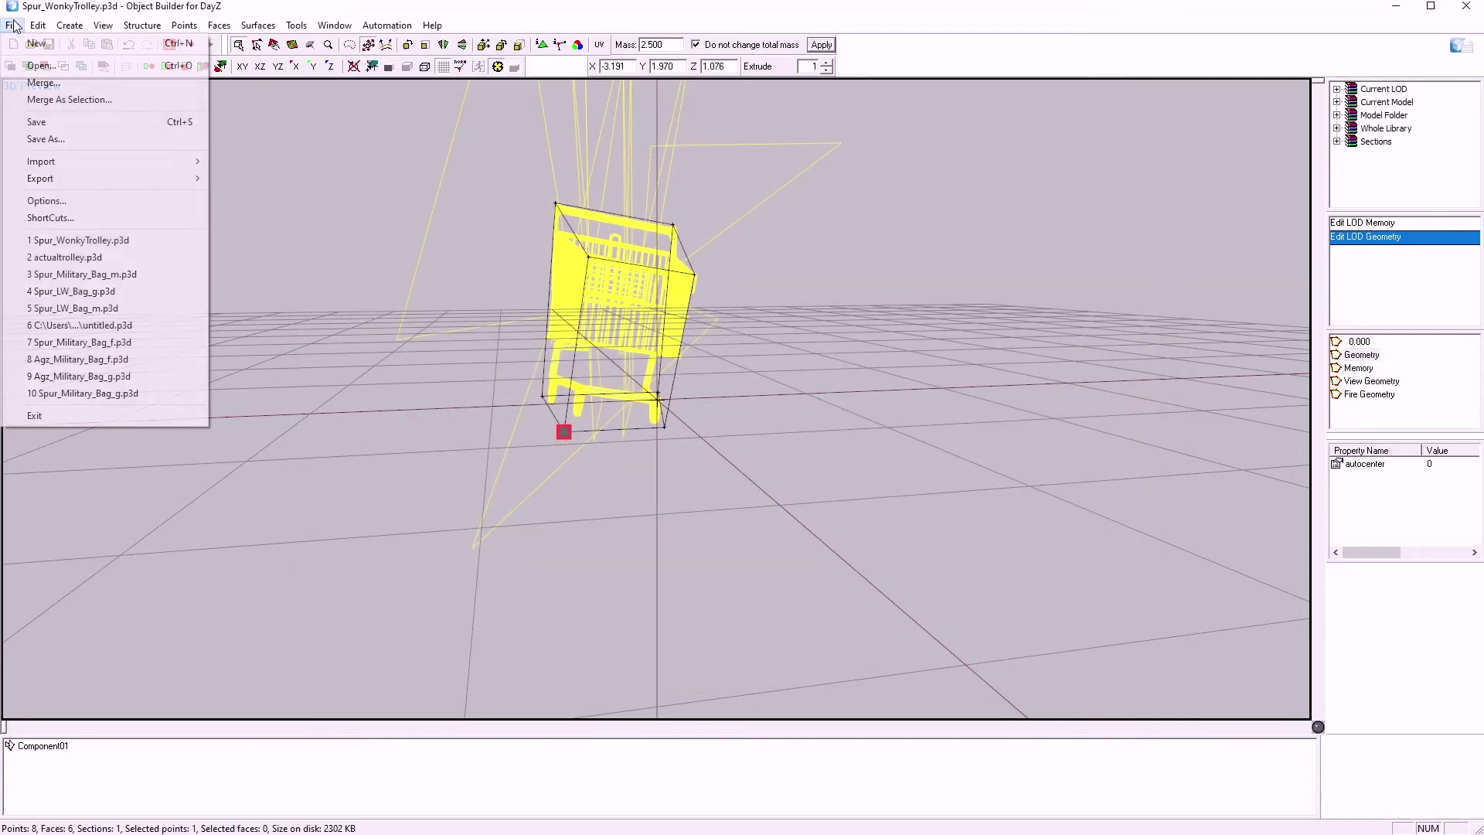
click(36, 203)
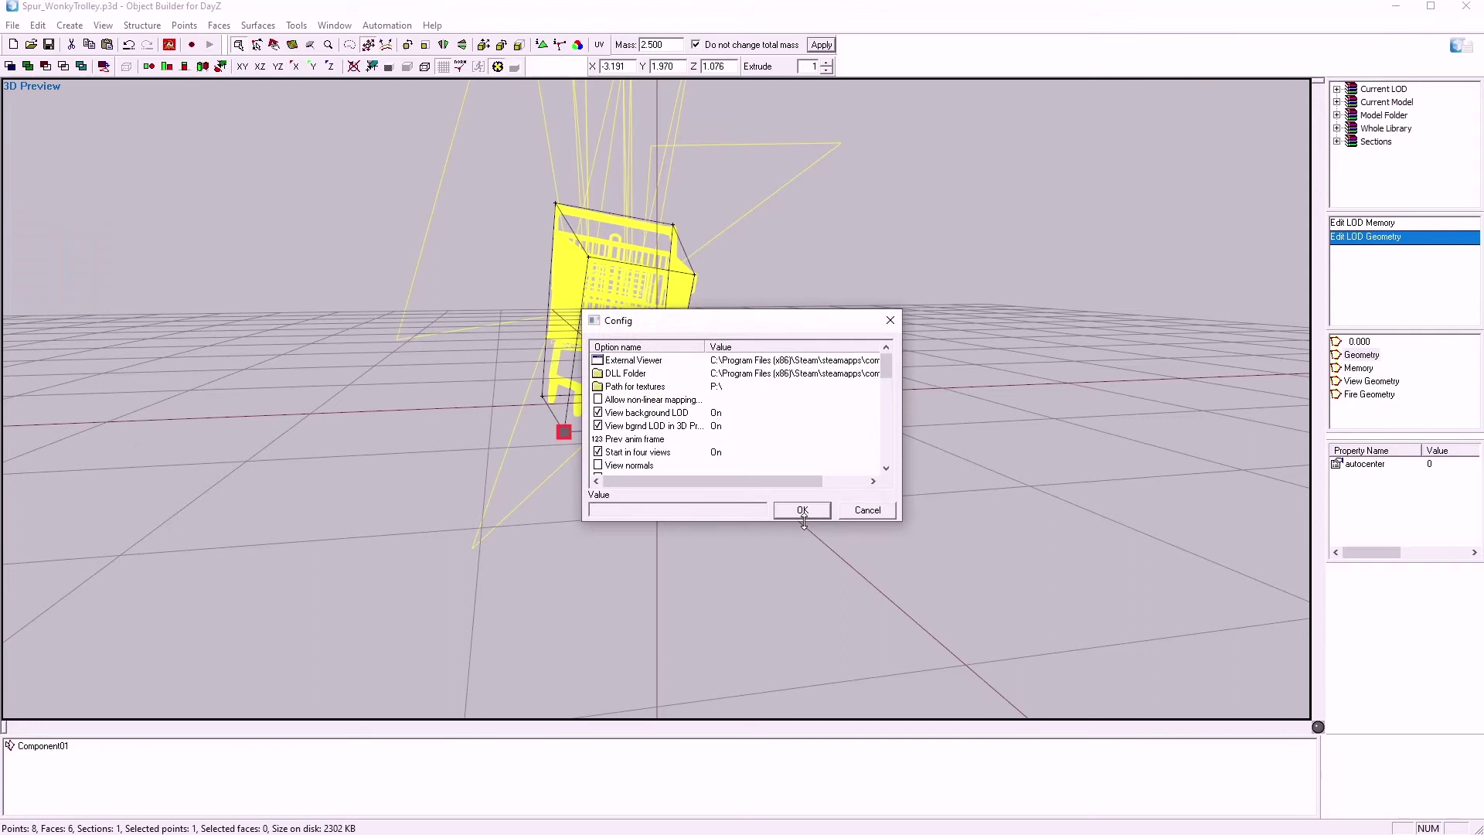
drag(902, 522, 1019, 629)
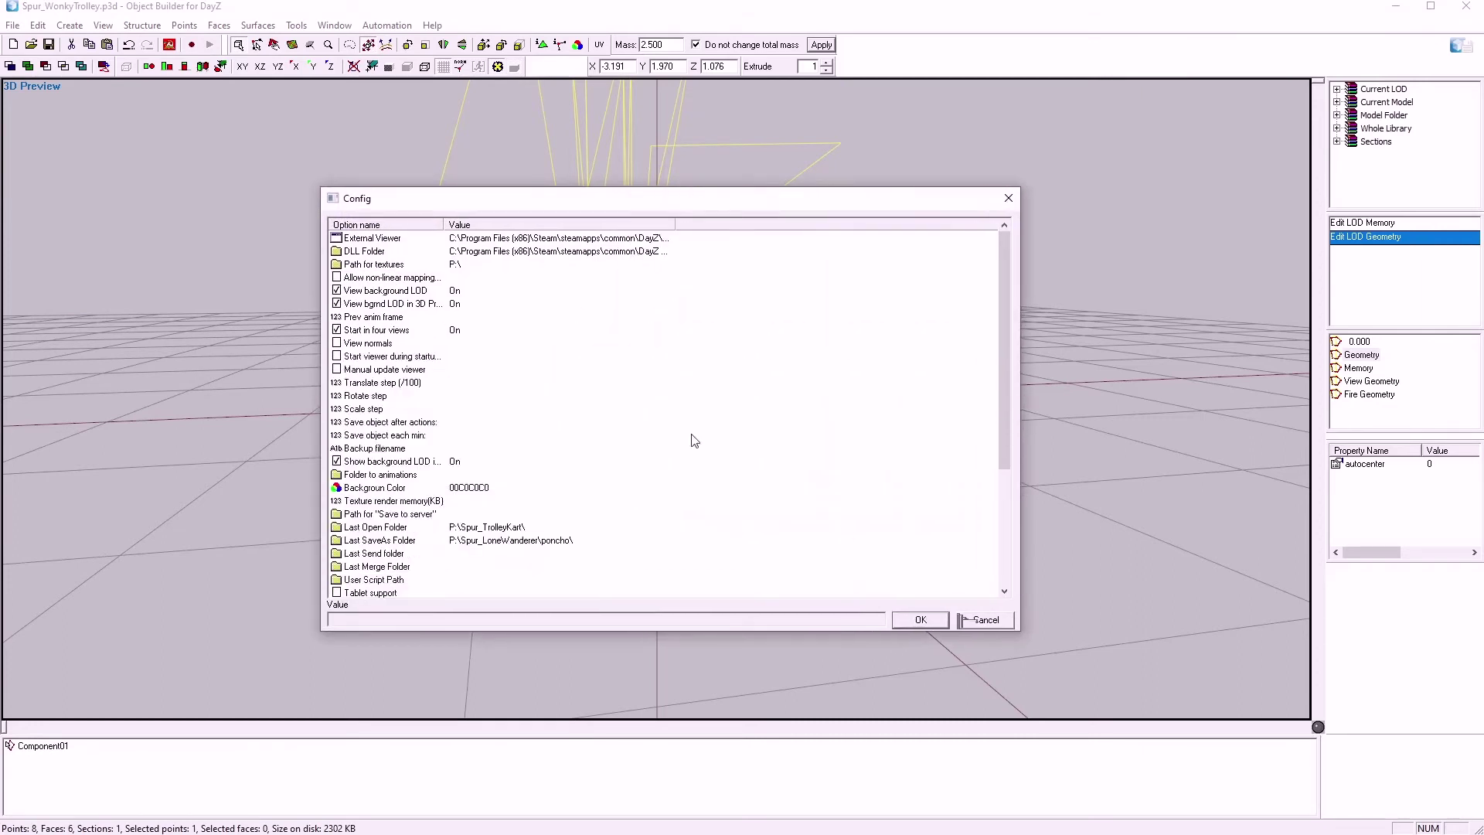
Step: Turn Start in four views back off and confirm Path for textures still reads P:\
click(339, 335)
click(337, 333)
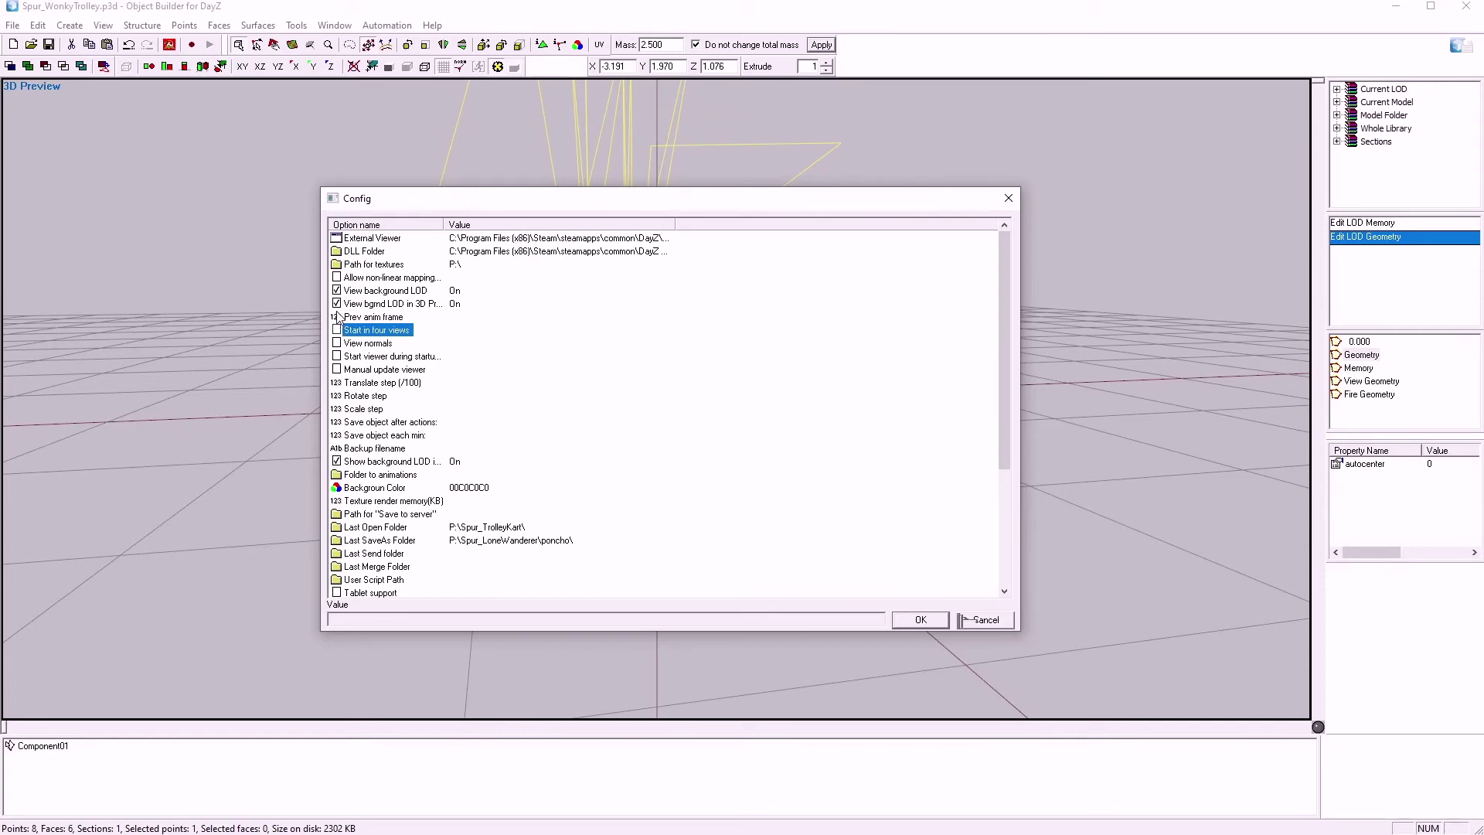
click(363, 265)
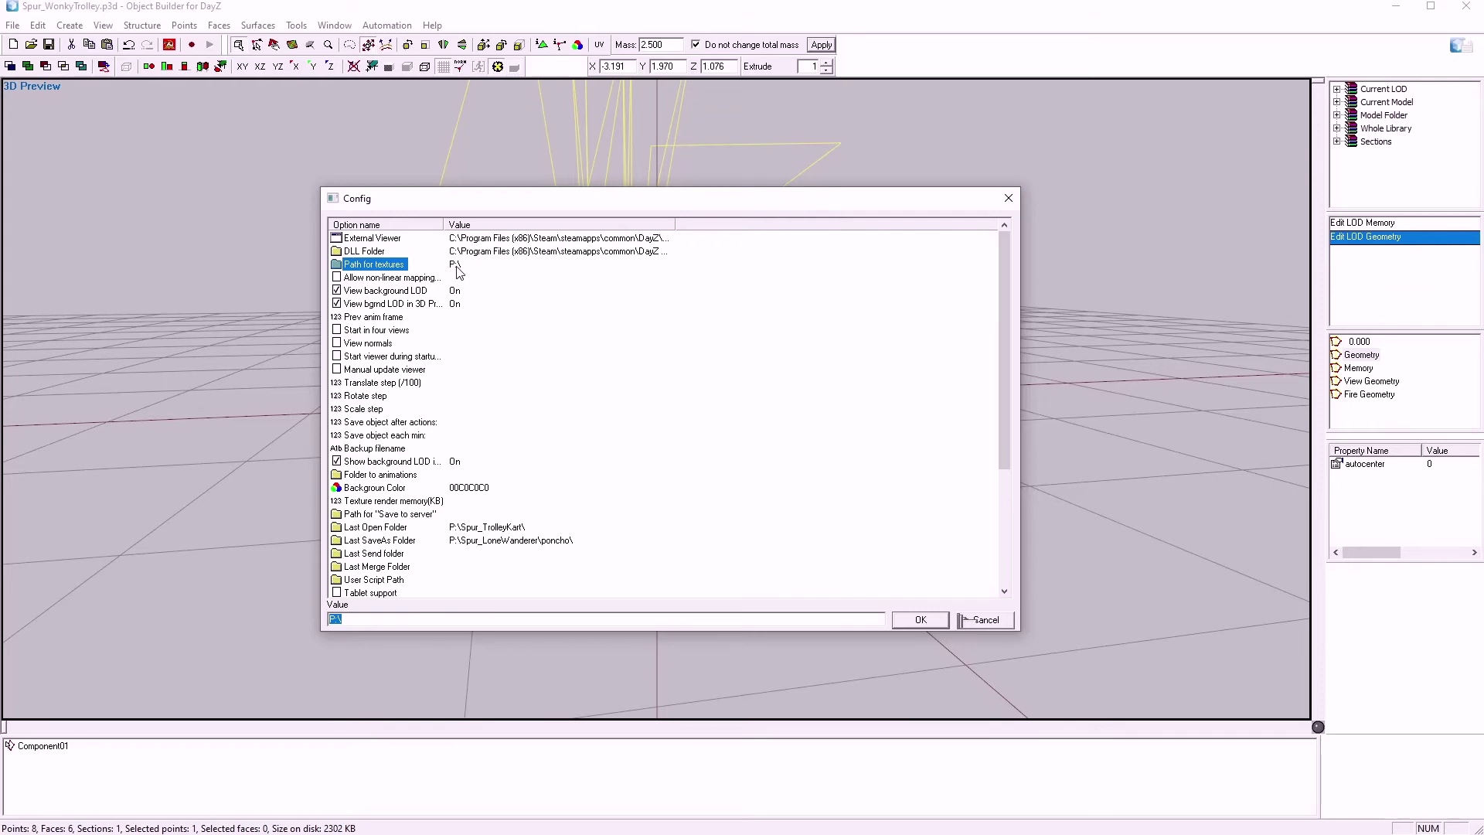
Step: Show the DLL Folder setting and widen the Value column so full paths are visible
click(363, 253)
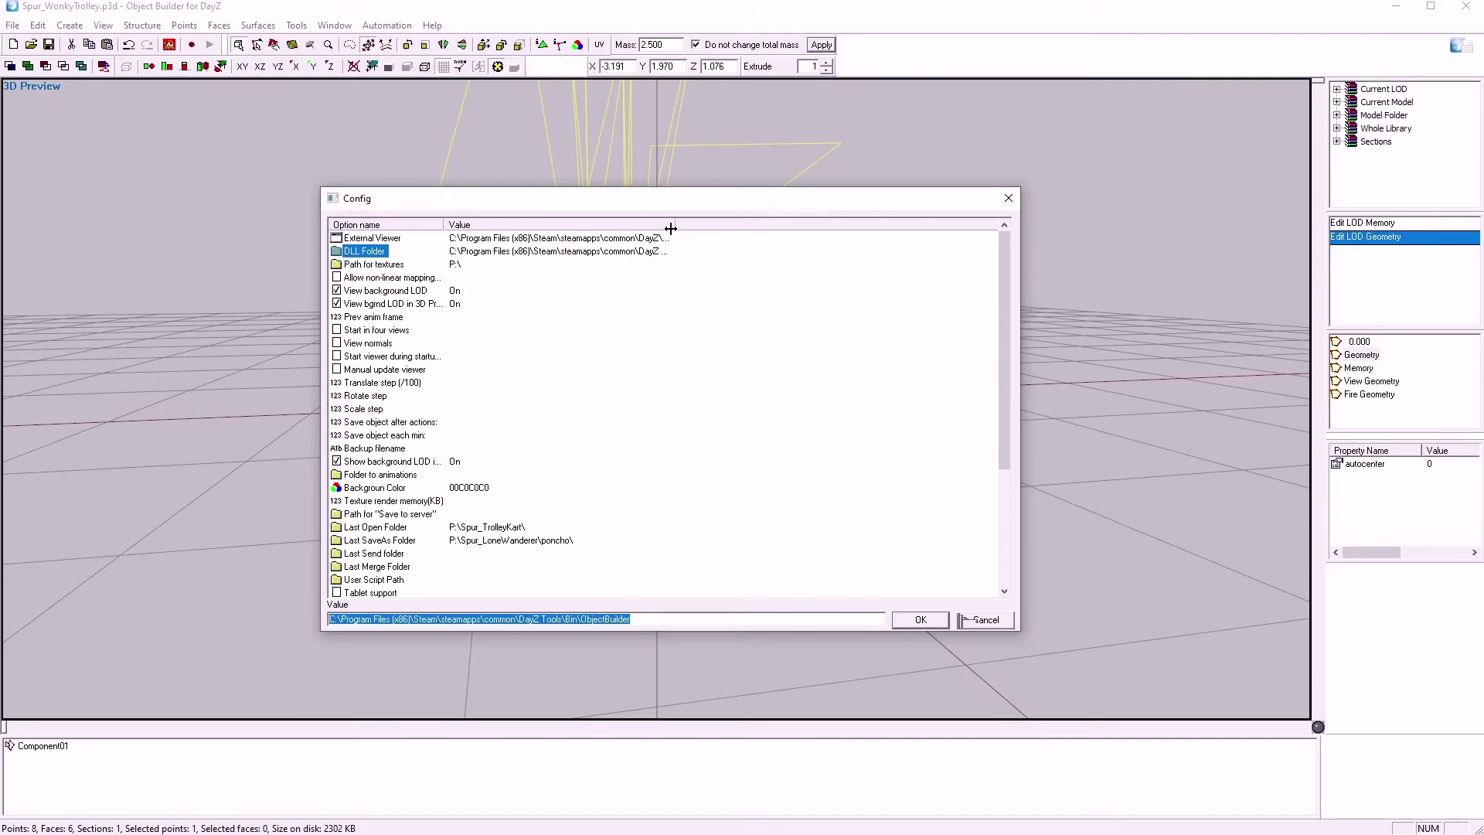
drag(670, 228, 906, 228)
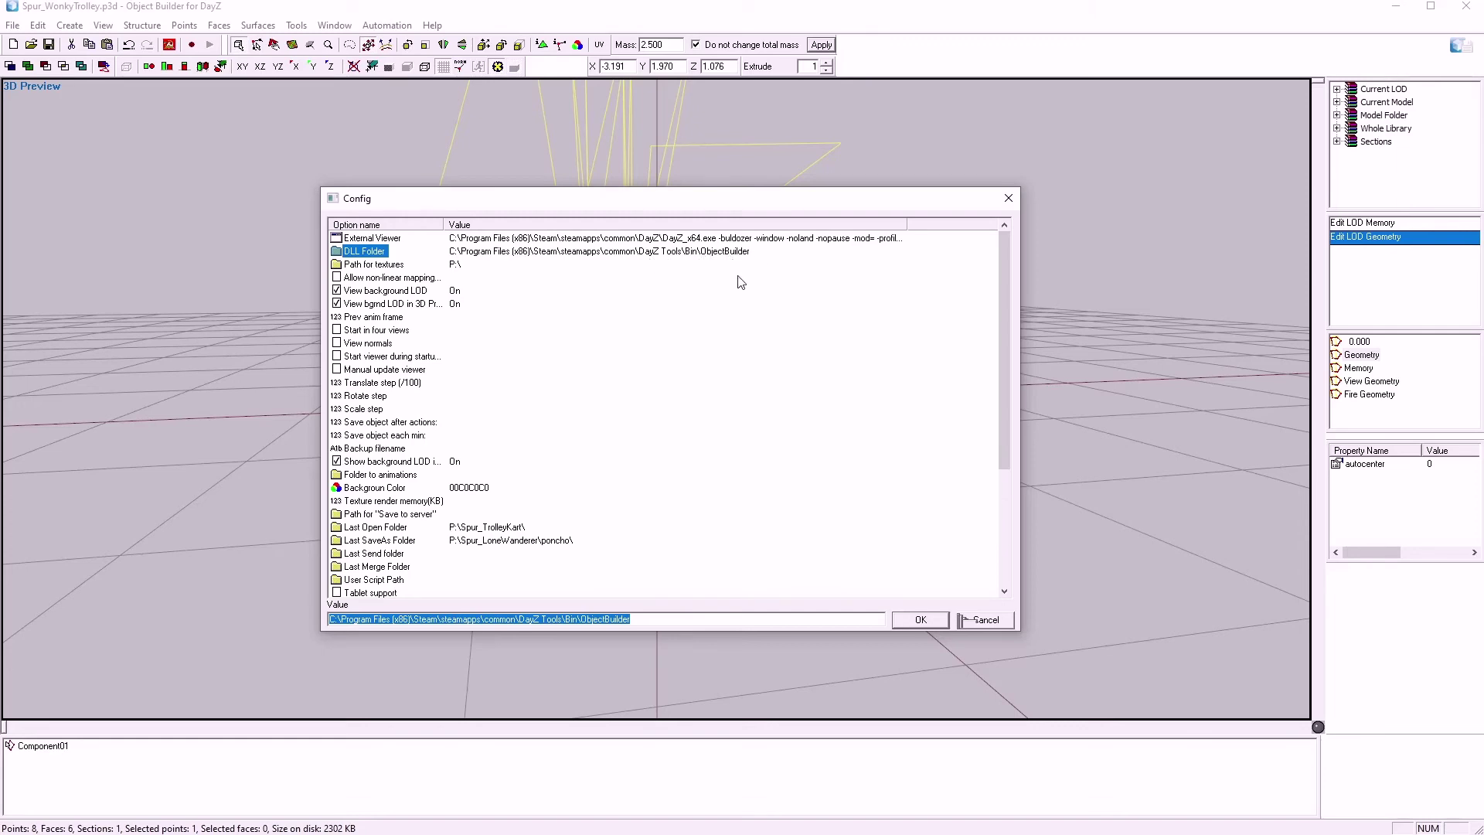
scroll(939, 382, down, 5)
scroll(927, 389, up, 5)
Step: Inspect the External Viewer command, highlighting DayZ_x64.exe and its -buldozer -window -noland -nopause arguments
click(348, 241)
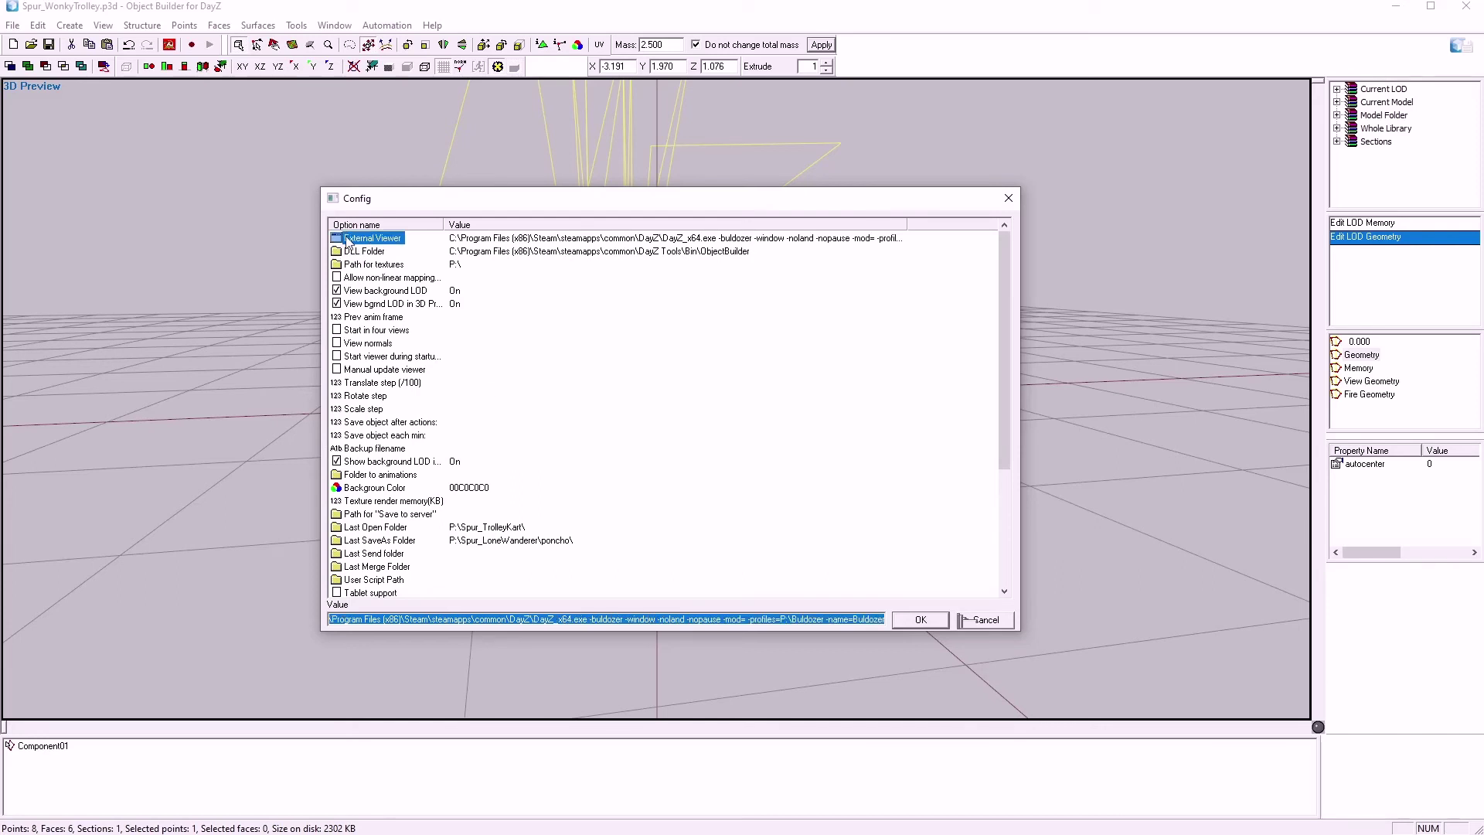
click(455, 244)
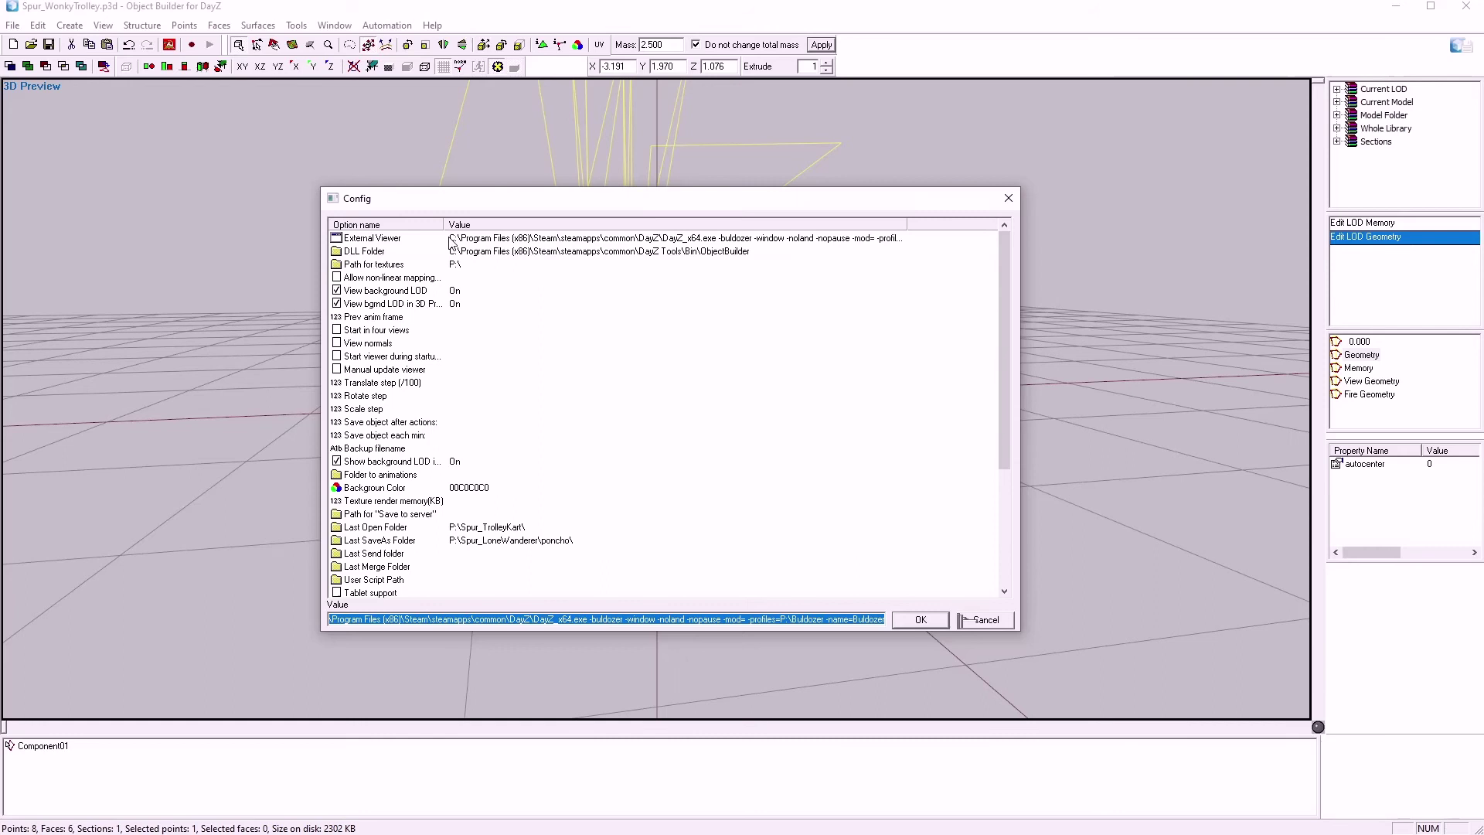
drag(341, 624, 592, 622)
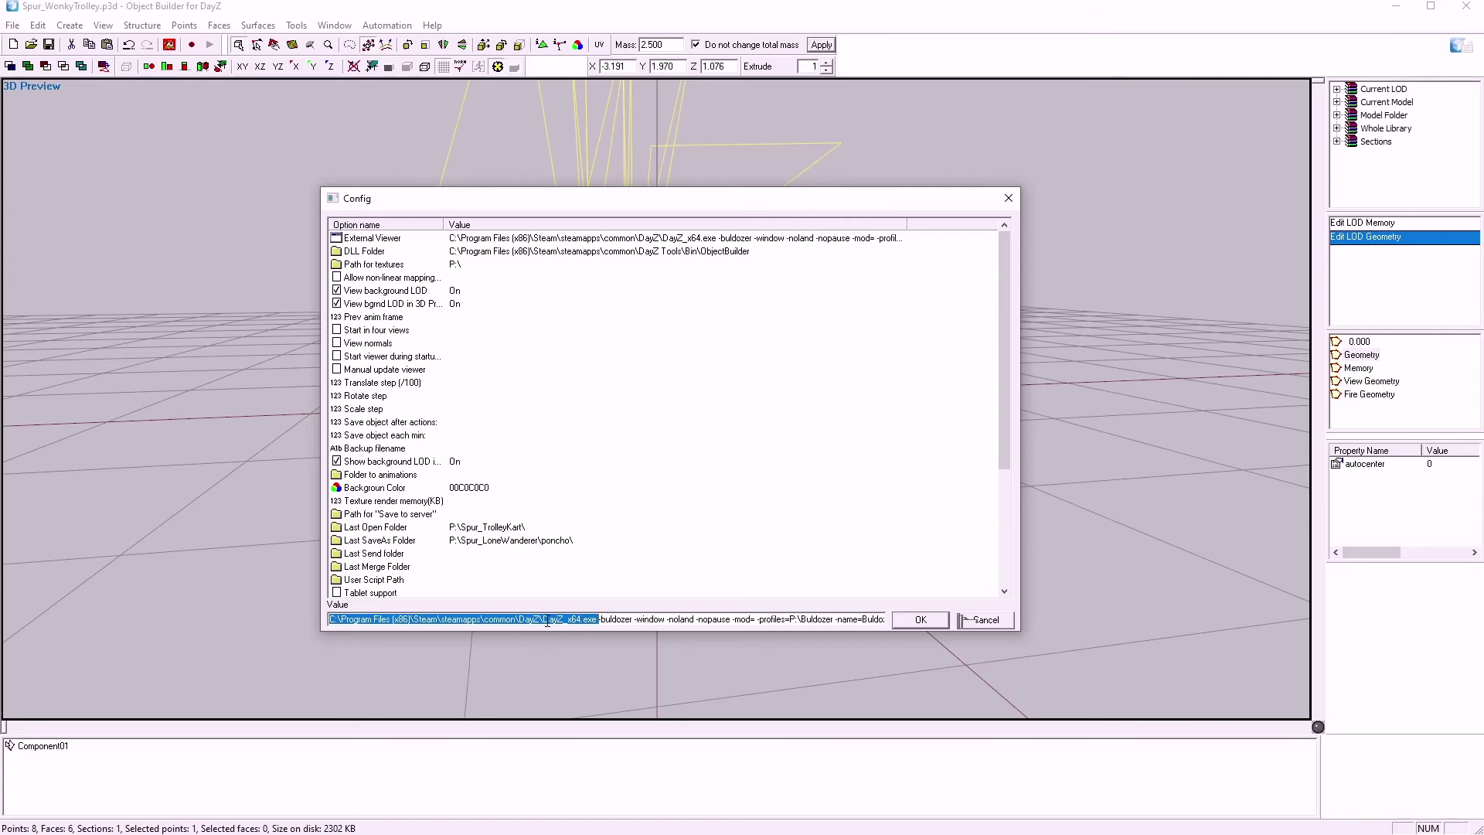
click(602, 622)
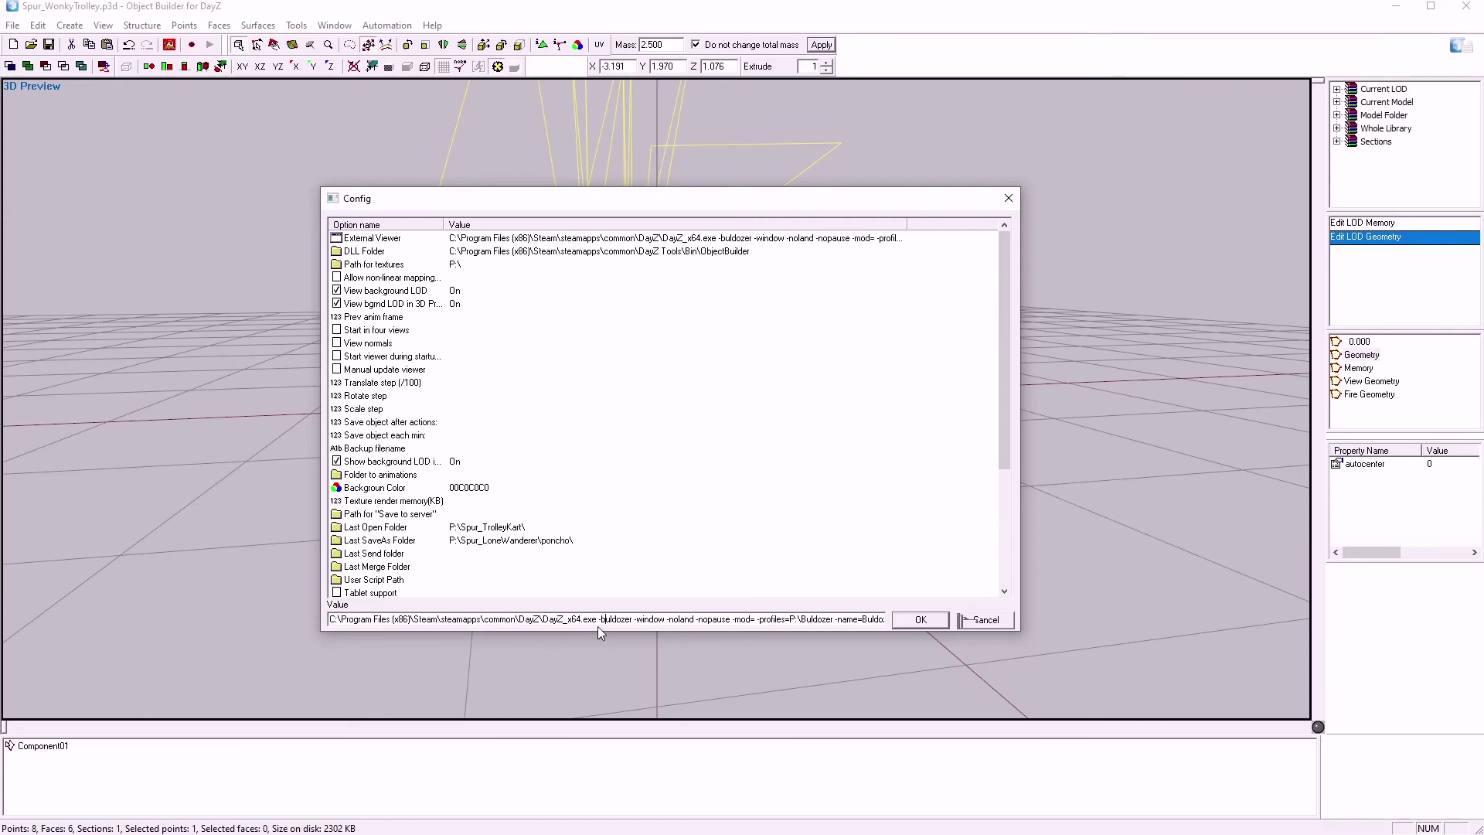
drag(598, 621, 907, 630)
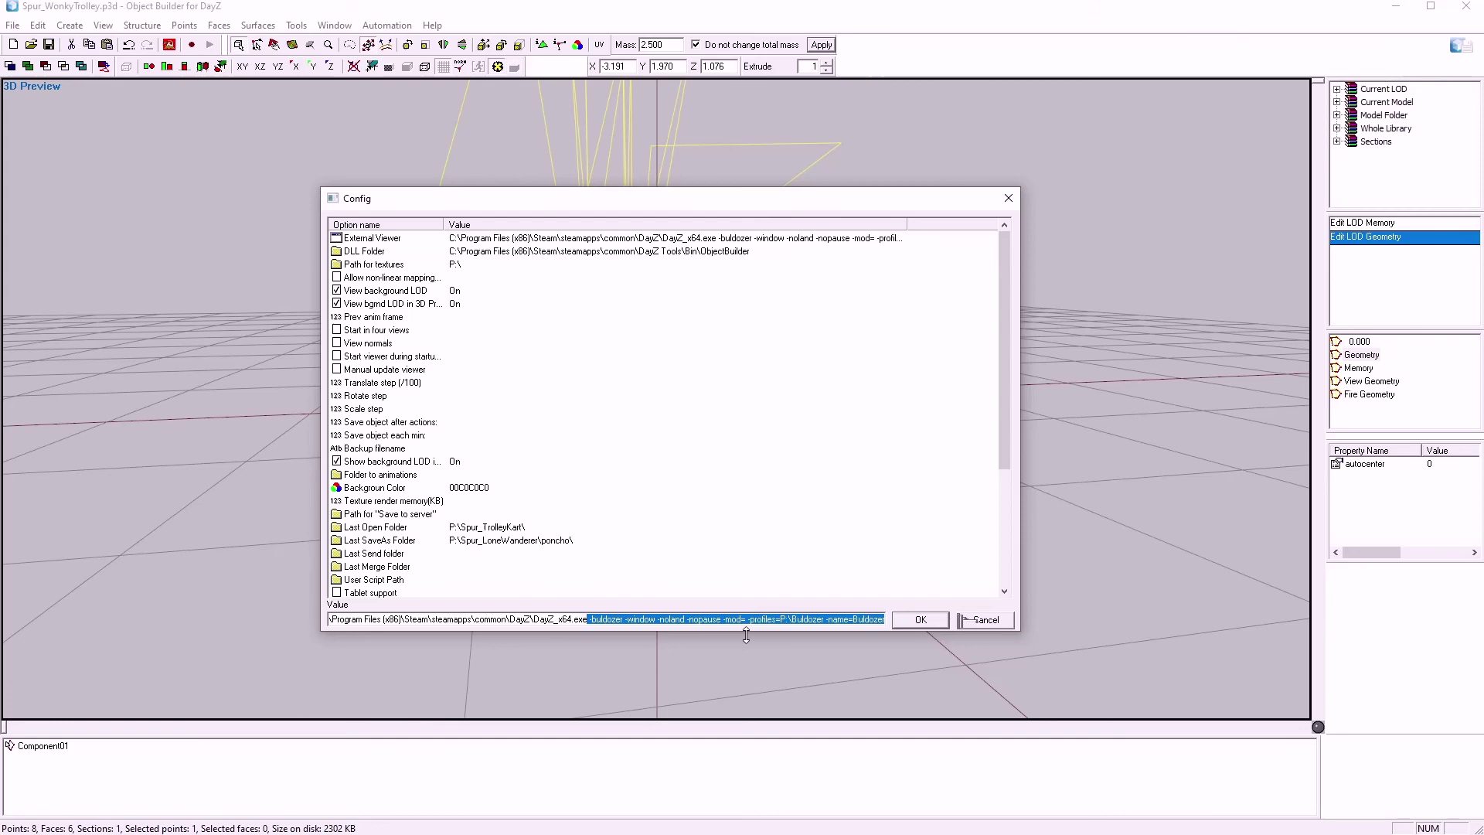
Step: Confirm the Config dialog with OK and switch to the trolley's 0.000 resolution LOD
scroll(455, 447, down, 4)
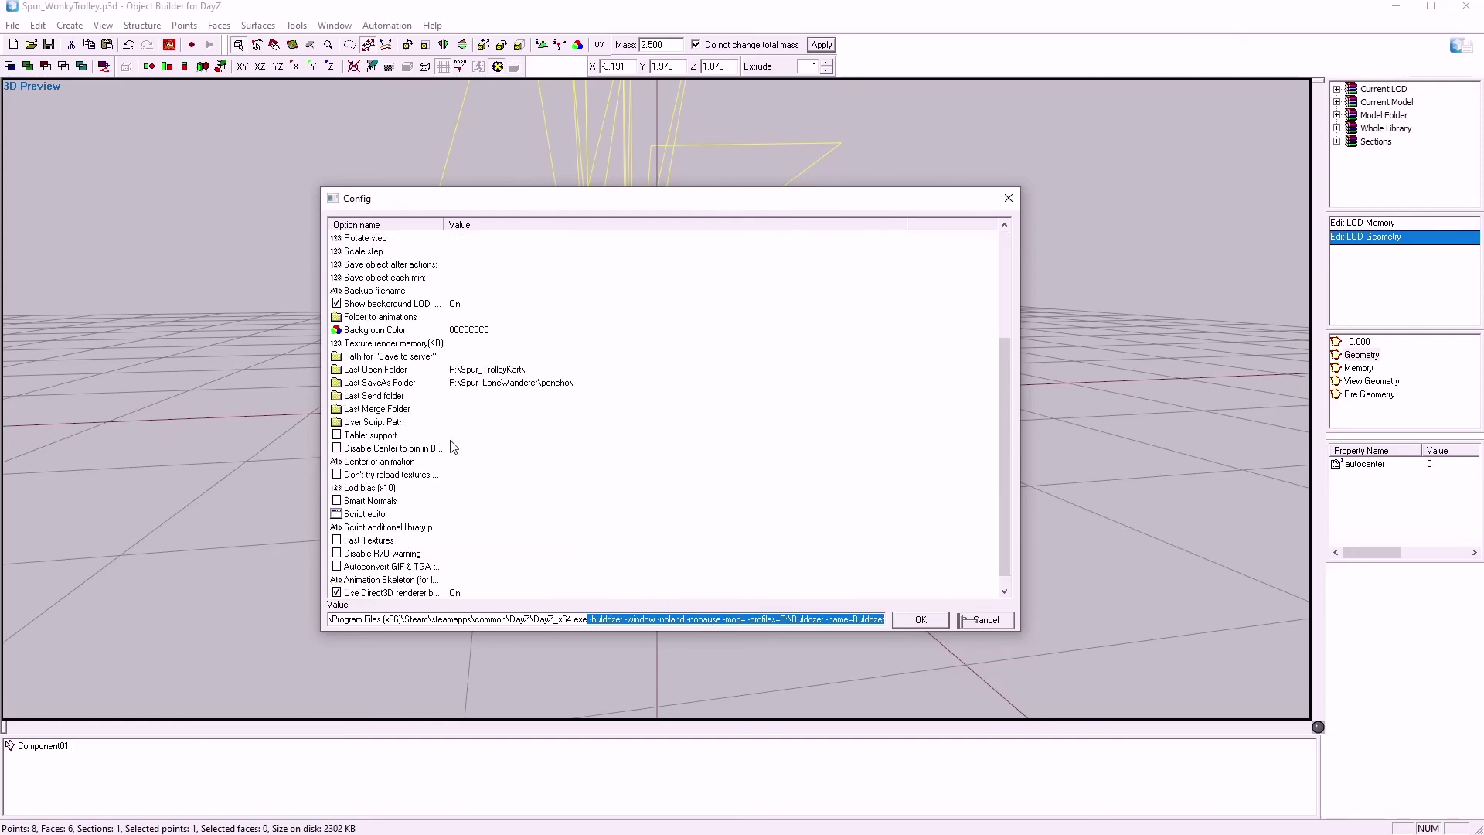
click(920, 620)
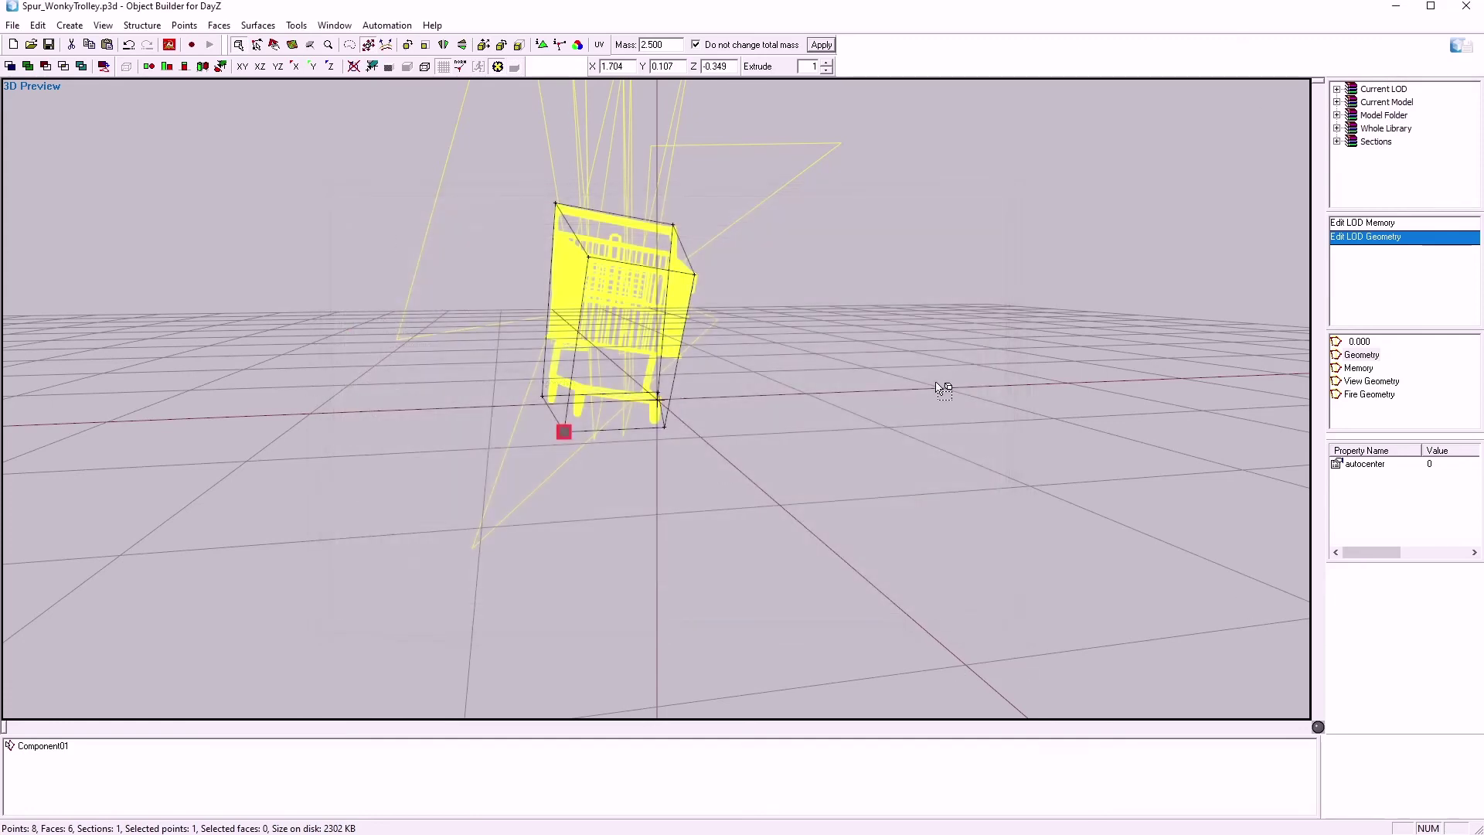
scroll(941, 388, down, 3)
click(1359, 341)
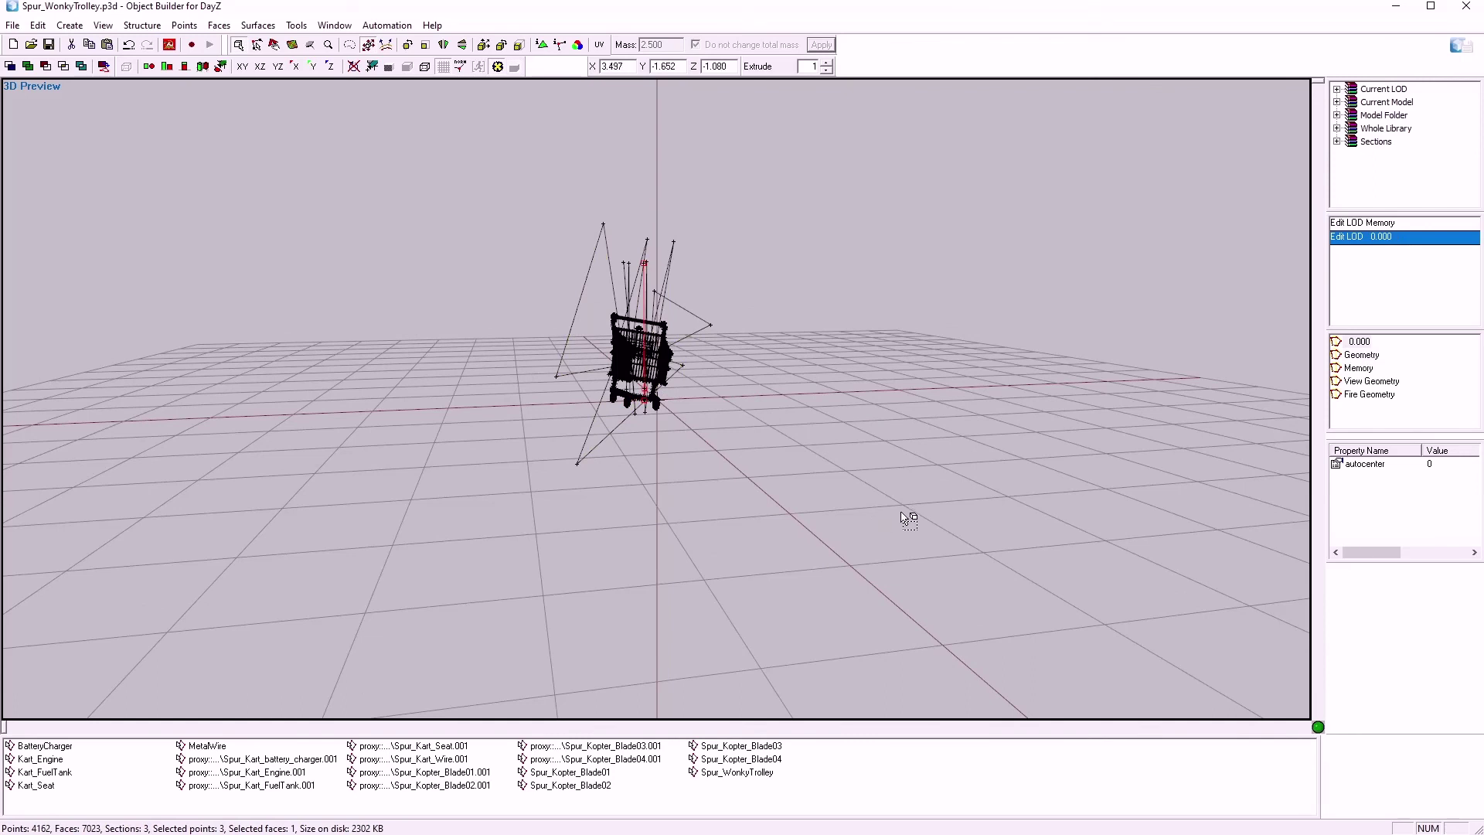